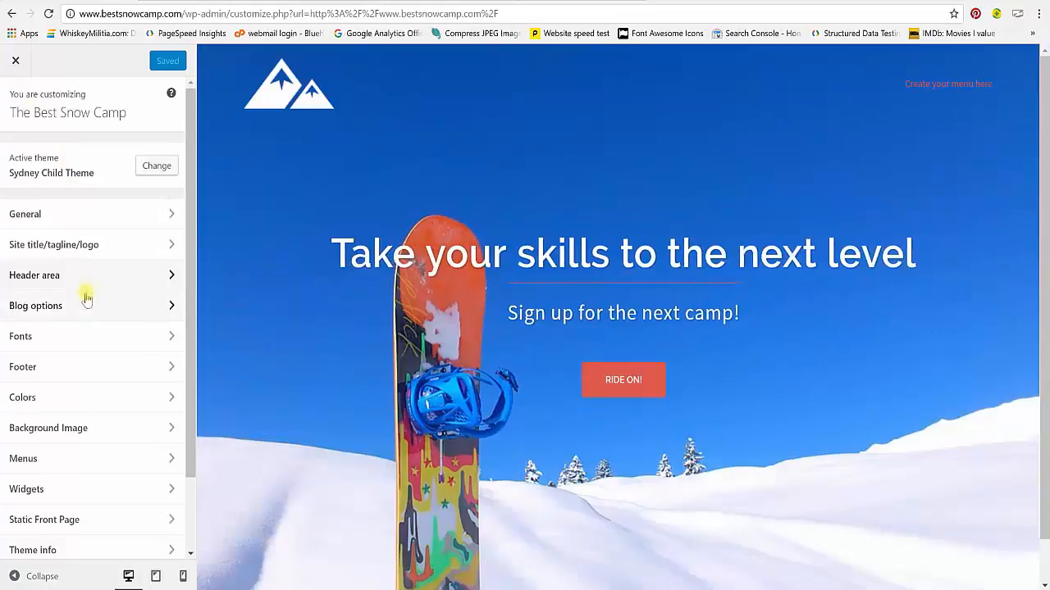
pyautogui.click(85, 305)
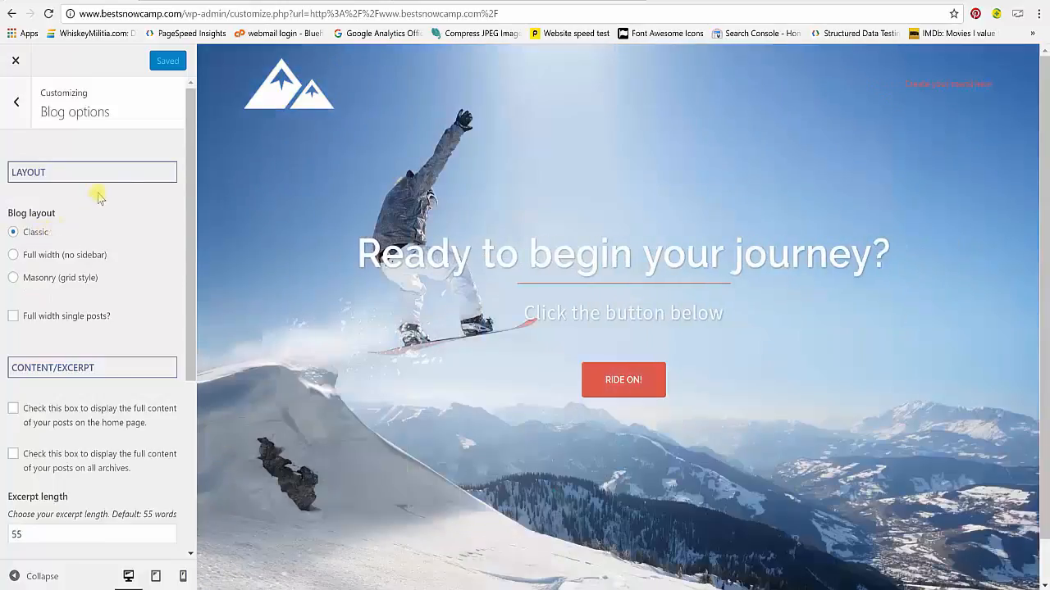
pyautogui.click(149, 14)
pyautogui.click(164, 14)
pyautogui.moveTo(198, 14); pyautogui.dragTo(544, 47)
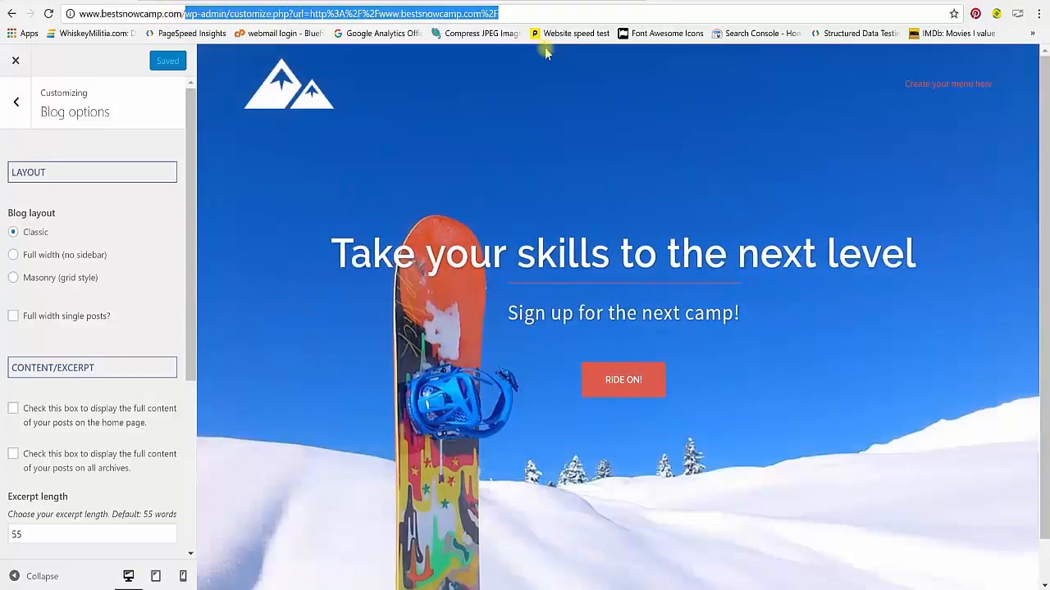
pyautogui.write('blog')
pyautogui.press('Return')
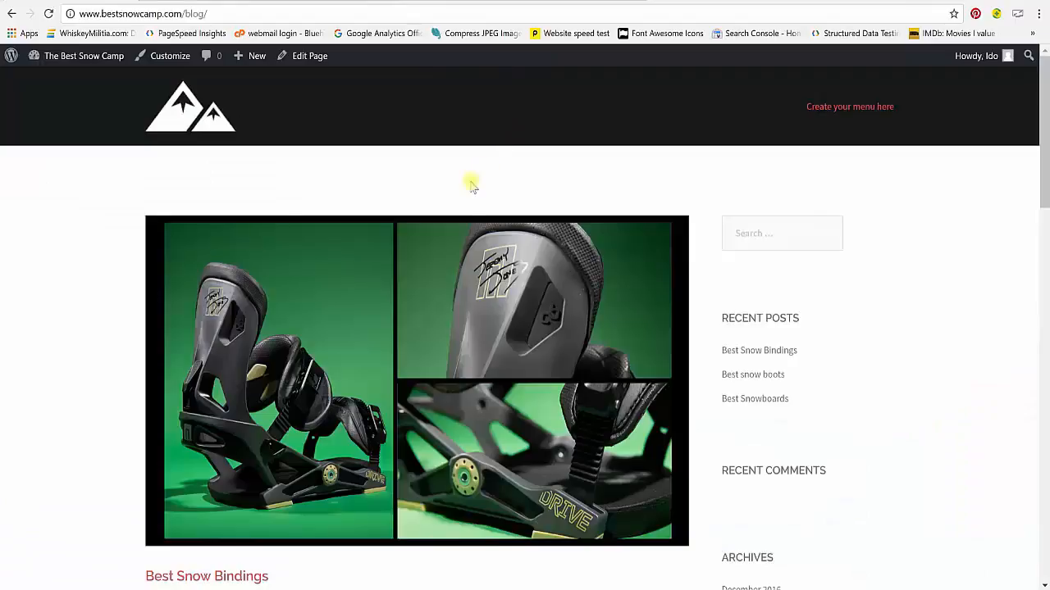
# Examine the blog page's post layout, featured images and sidebar from beginning to end
pyautogui.scroll(-8, 465, 195)
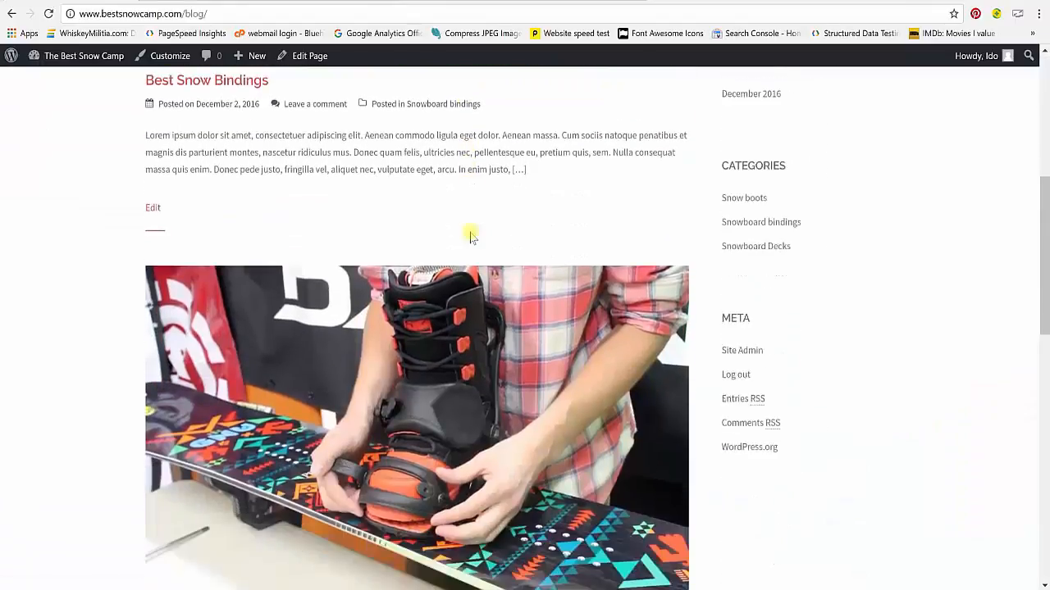
pyautogui.scroll(-2, 451, 225)
pyautogui.scroll(13, 455, 220)
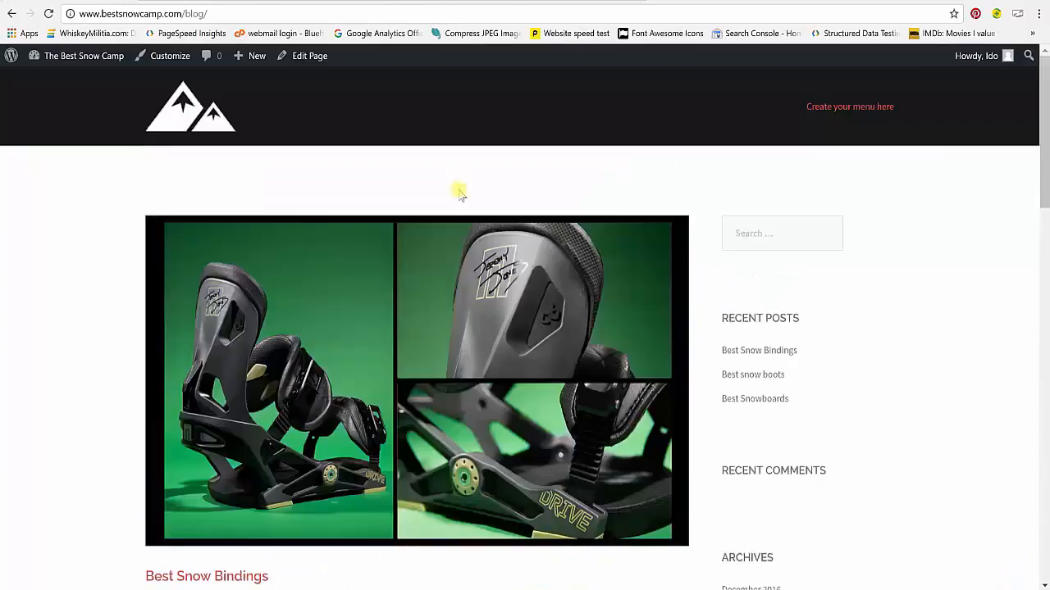
pyautogui.scroll(-12, 456, 215)
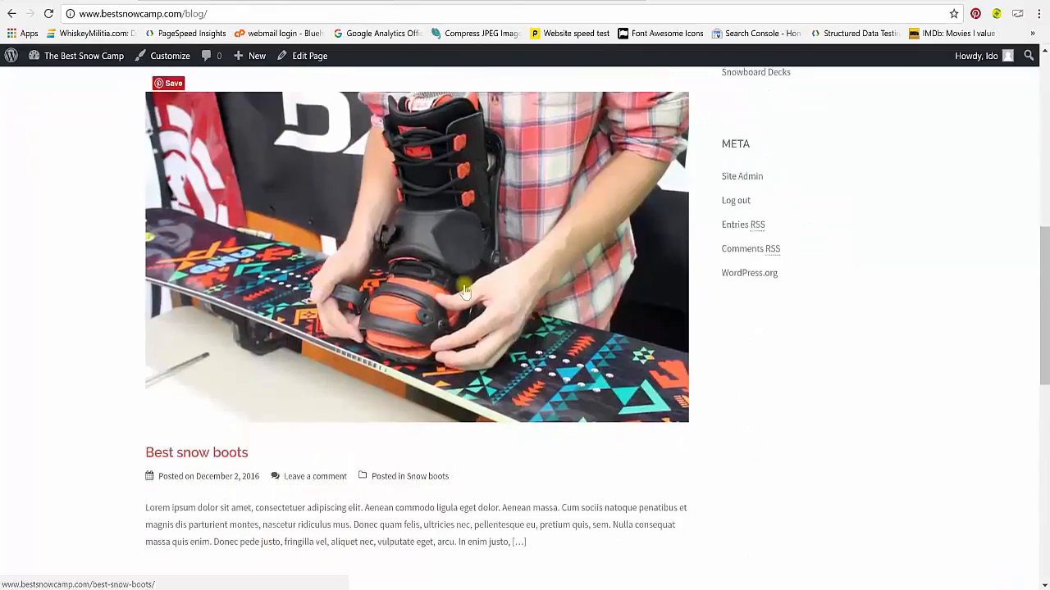
pyautogui.scroll(-4, 465, 289)
pyautogui.scroll(13, 468, 293)
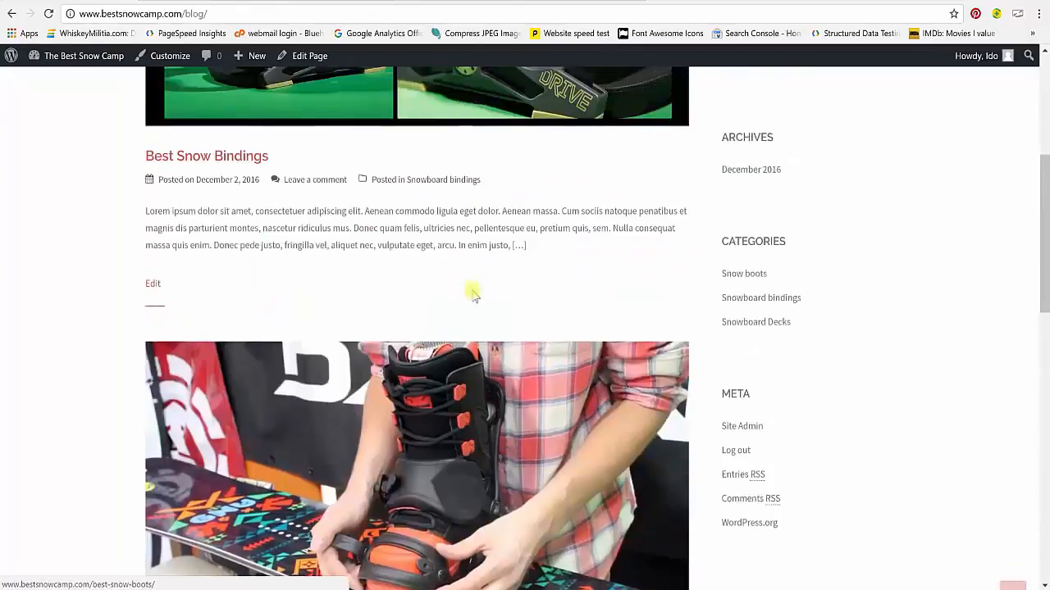
pyautogui.scroll(2, 602, 342)
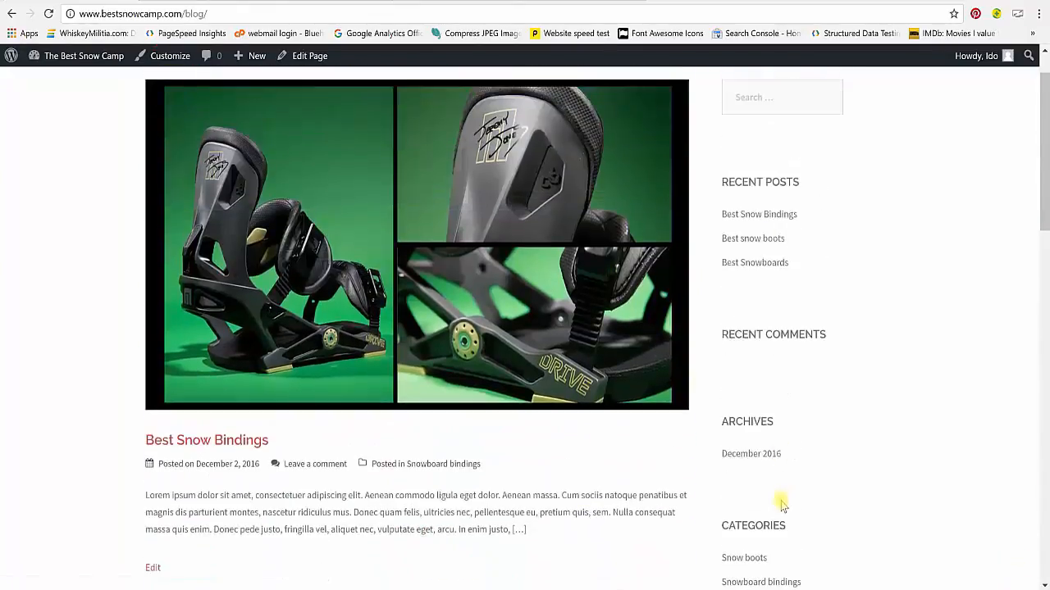
pyautogui.scroll(2, 781, 504)
# Open the theme customizer's blog options from the blog page and try the Full width (no sidebar) layout in the preview
pyautogui.click(174, 58)
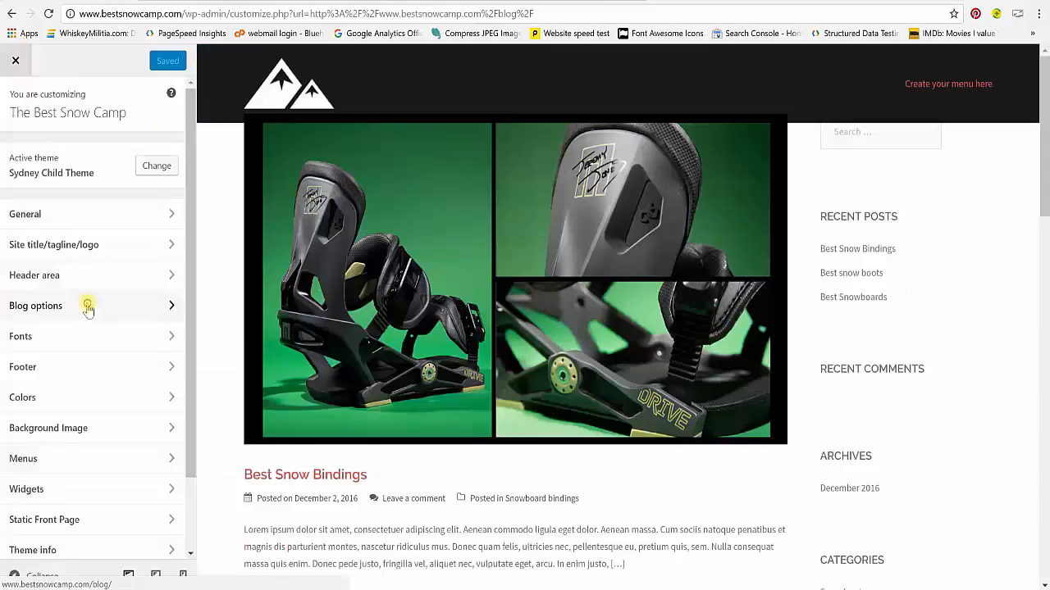
pyautogui.click(88, 307)
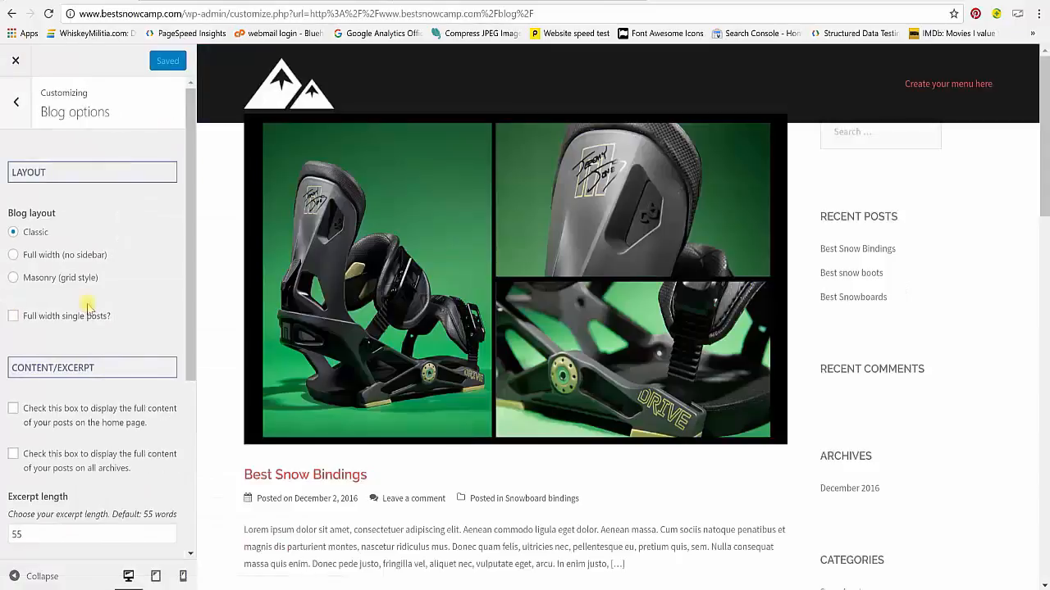
pyautogui.click(27, 260)
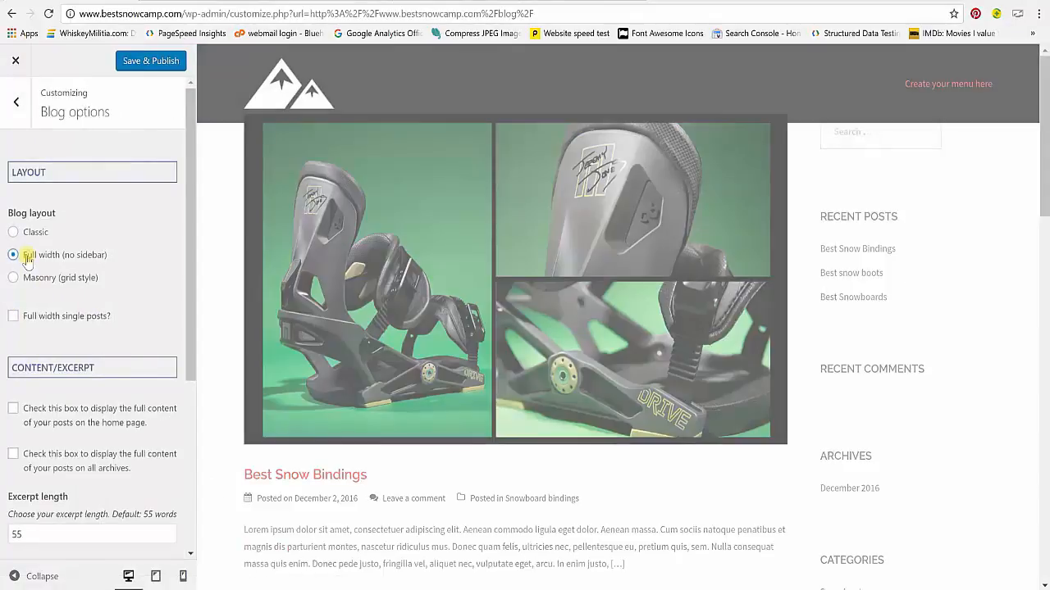
pyautogui.scroll(-10, 608, 316)
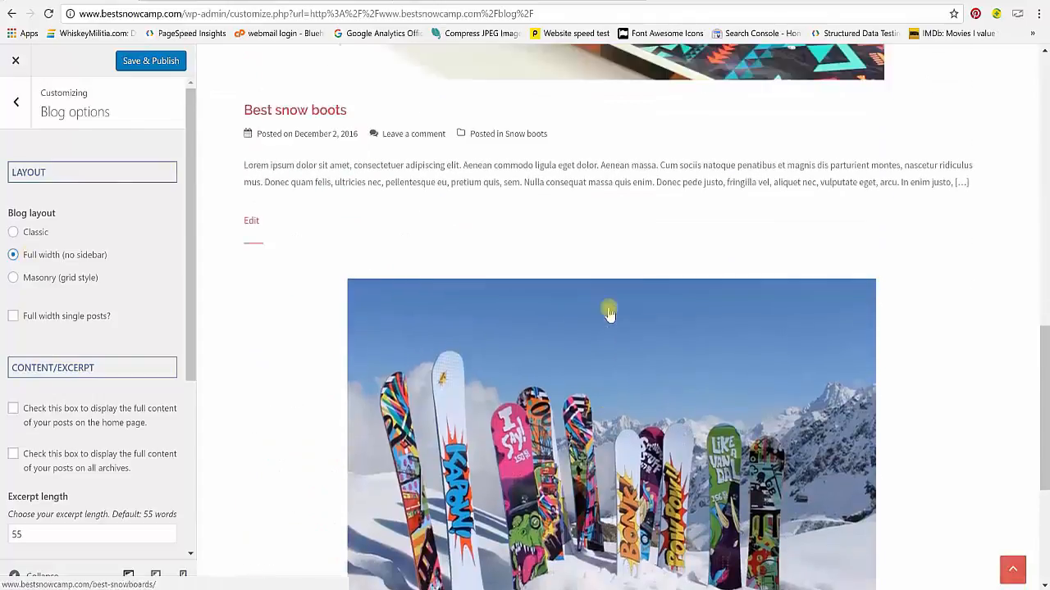
pyautogui.scroll(10, 607, 304)
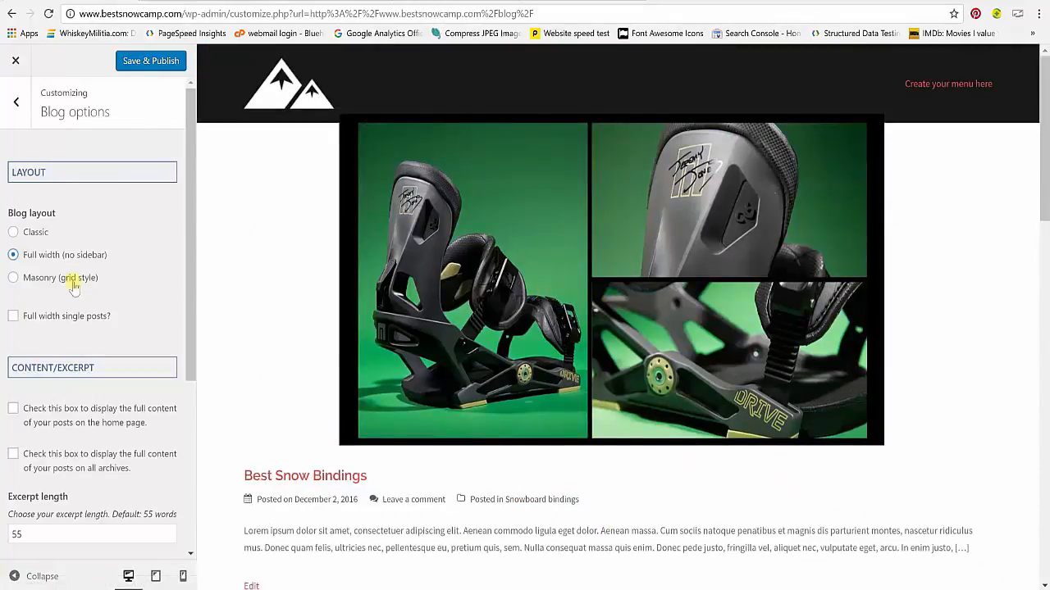
# Set the blog layout to Masonry (grid style), check the preview and publish the change
pyautogui.click(65, 279)
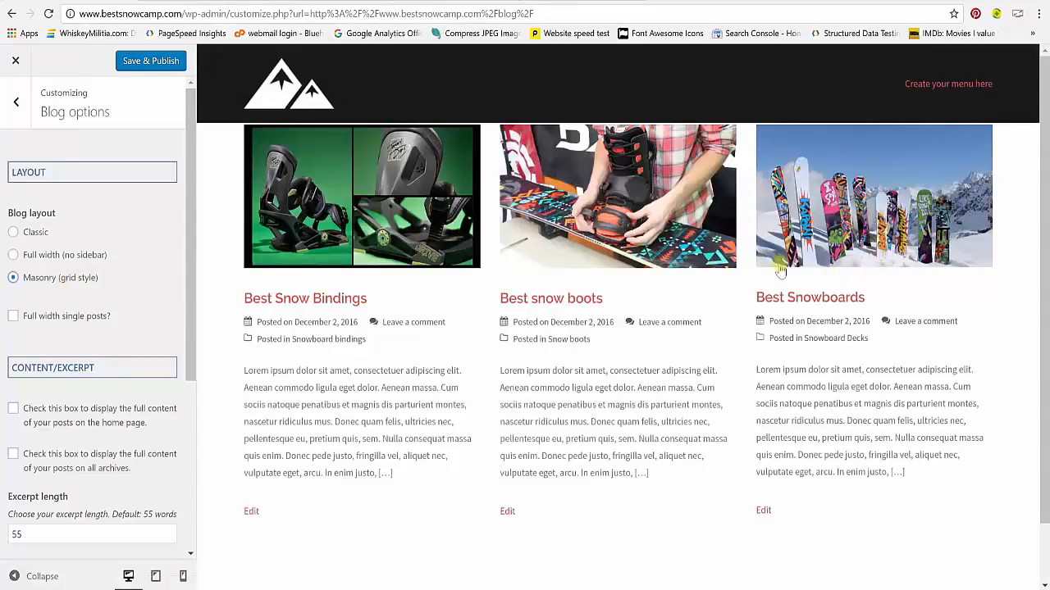
pyautogui.scroll(-1, 517, 287)
pyautogui.scroll(1, 566, 386)
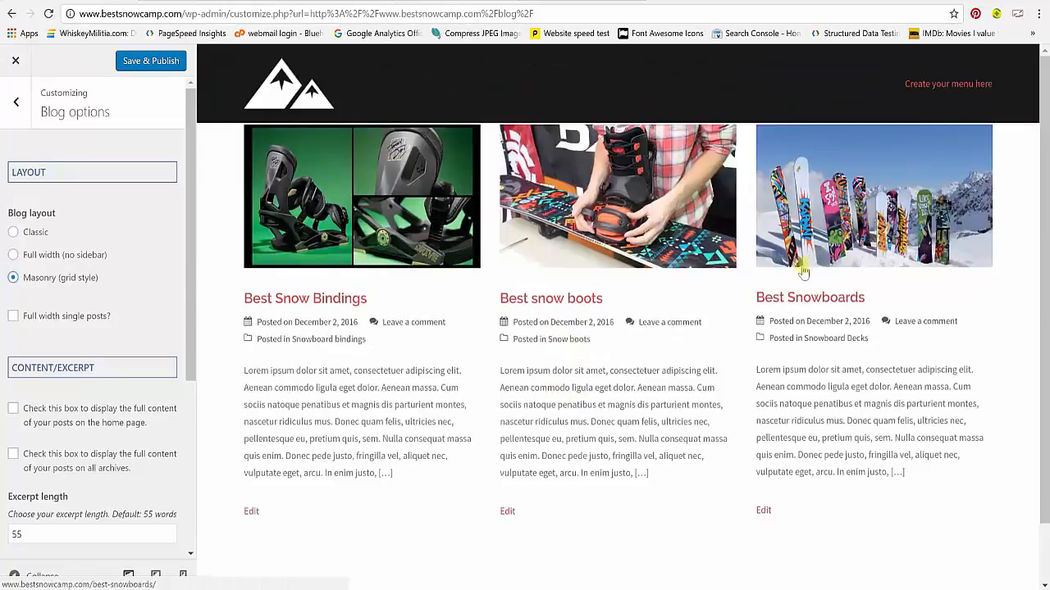
pyautogui.click(152, 62)
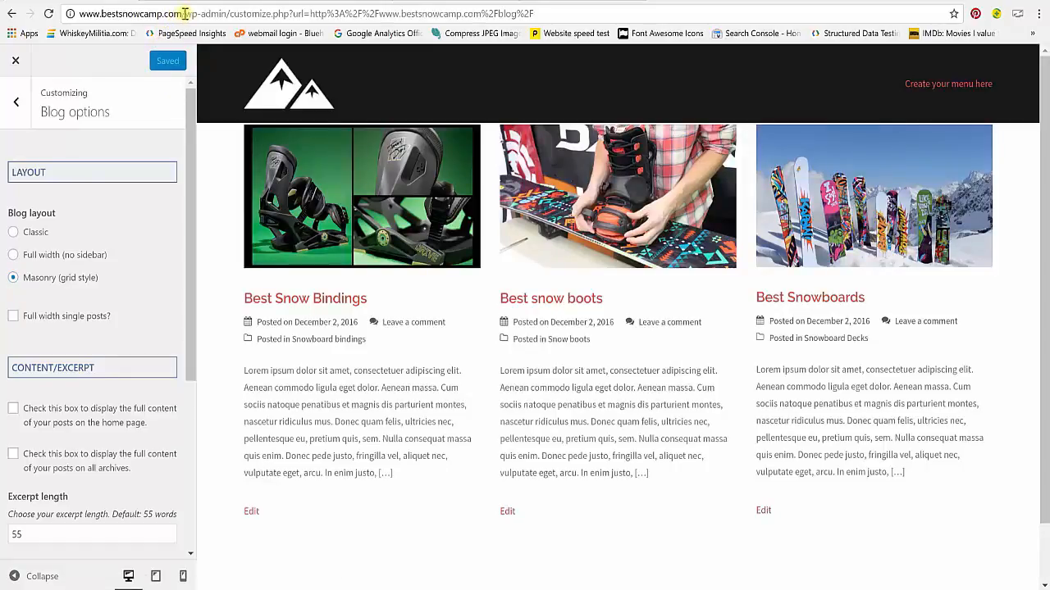
# Set the number of footer widget areas to Four in the customizer's footer settings
pyautogui.click(16, 102)
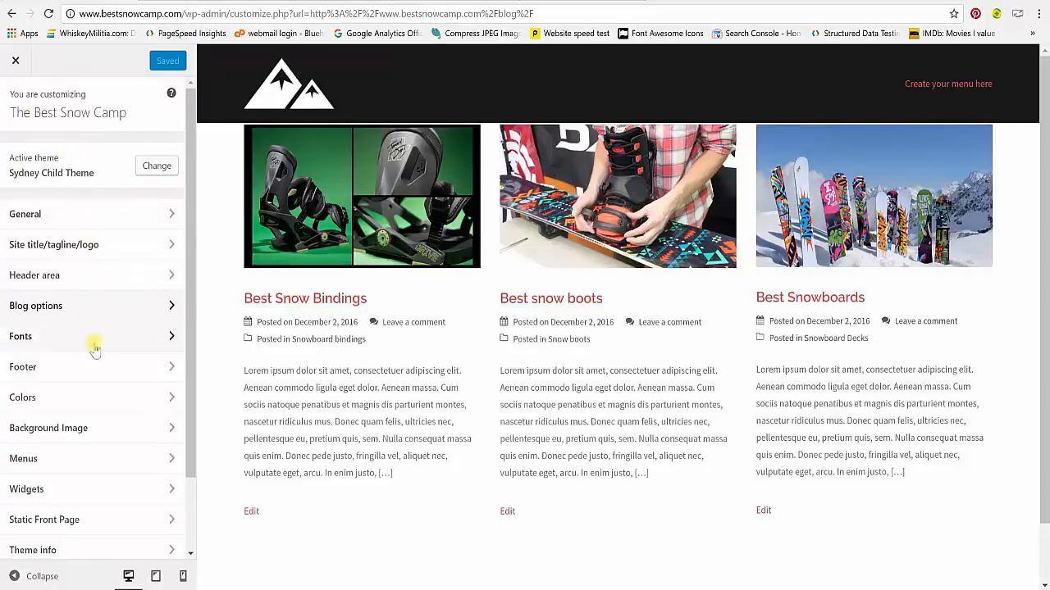
pyautogui.click(94, 368)
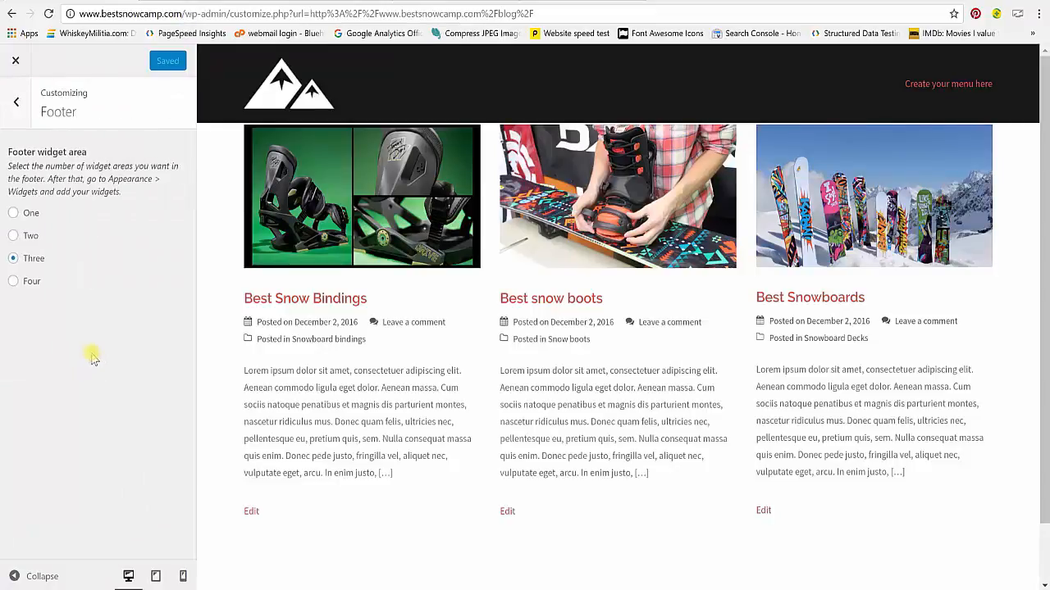
pyautogui.click(24, 282)
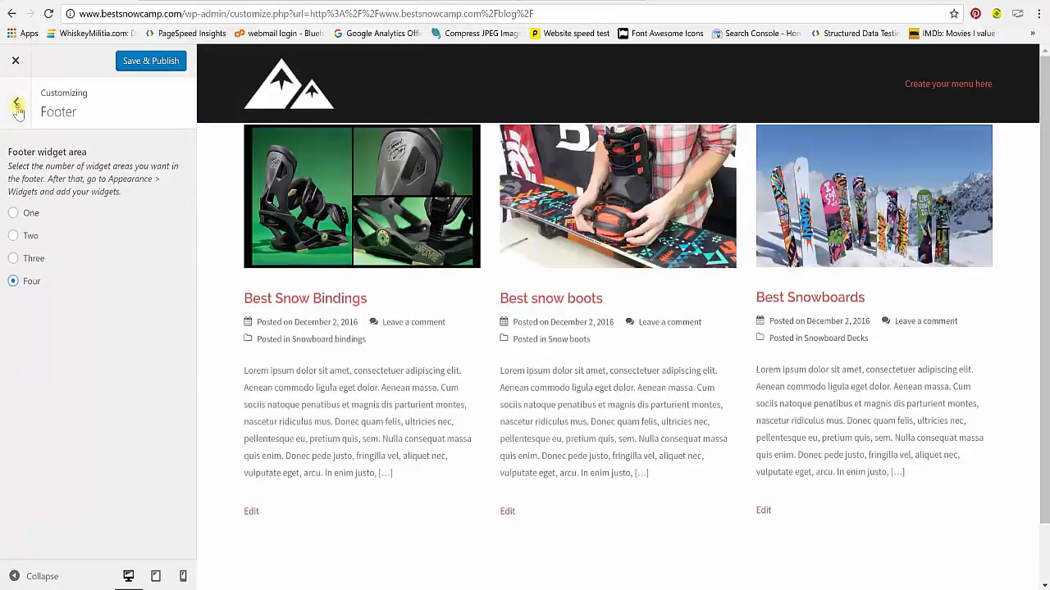
pyautogui.click(17, 105)
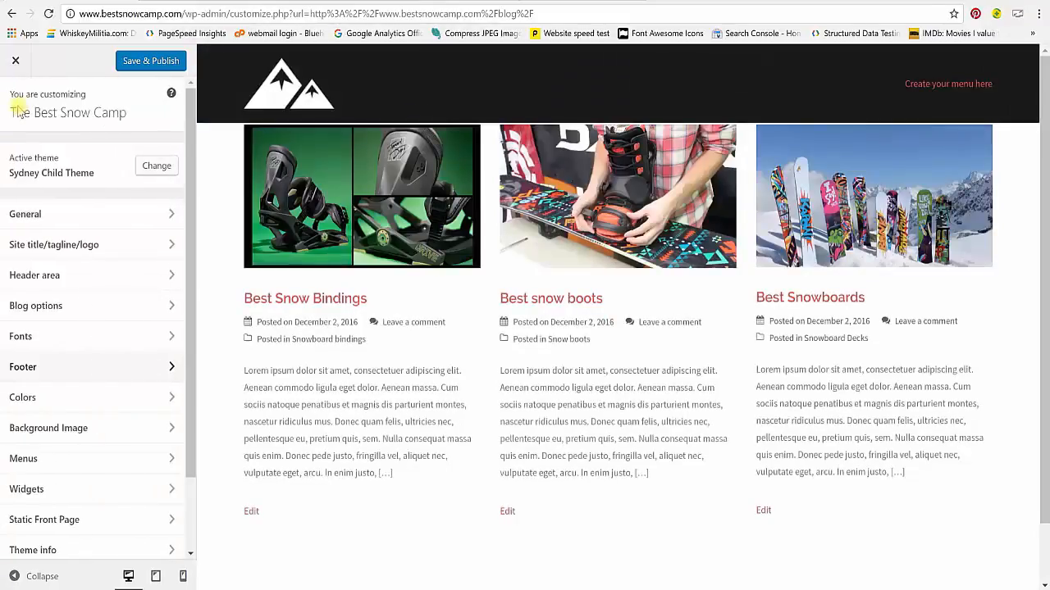
# Open the theme's color settings and look over the general color options
pyautogui.click(113, 395)
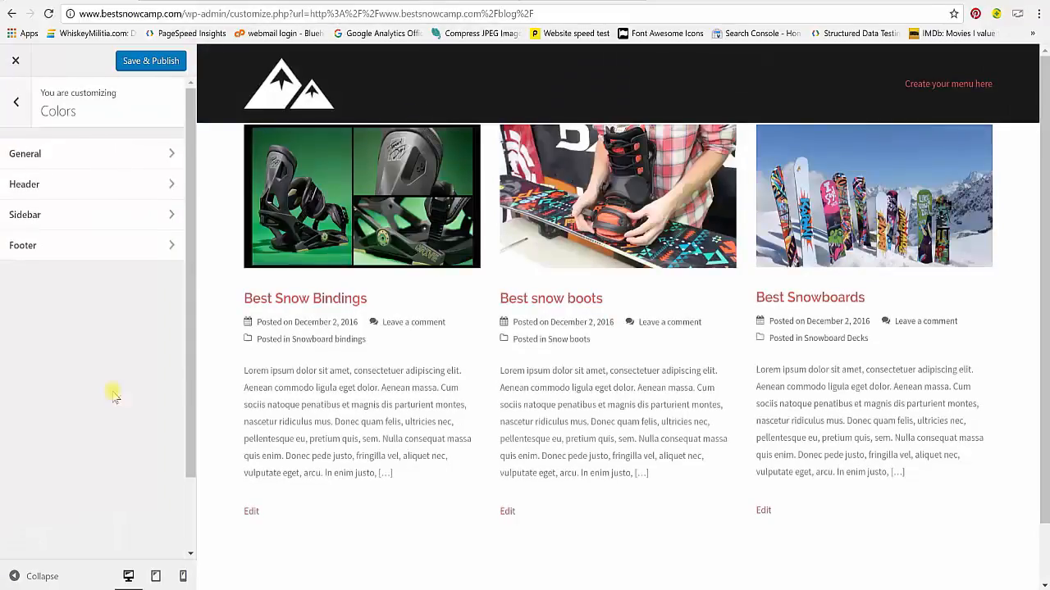
pyautogui.click(79, 164)
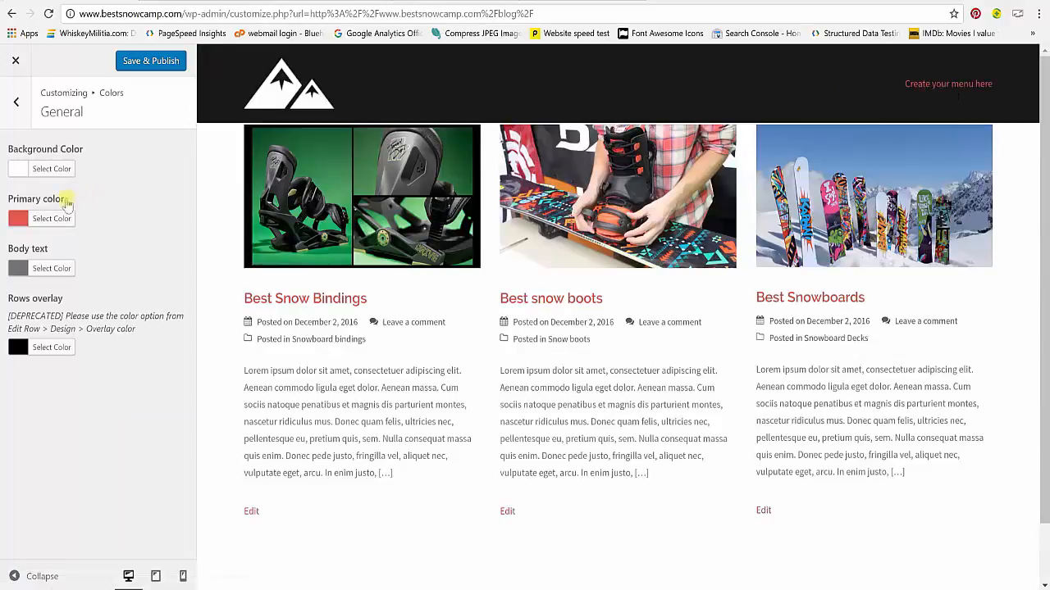
pyautogui.click(18, 99)
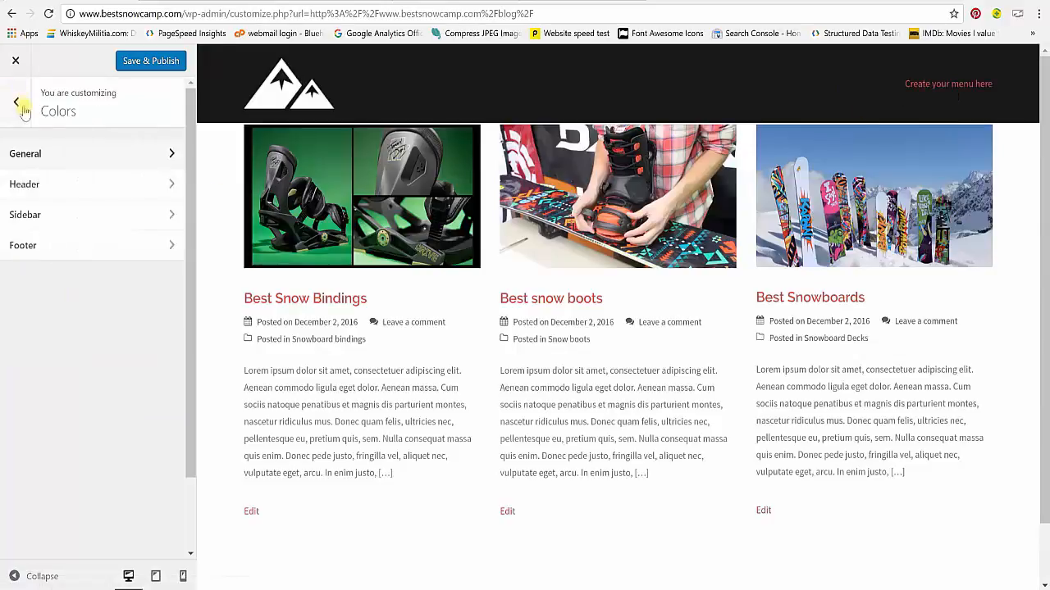
# Change the header's menu background to the bright blue #006eed, trying out several other shades first
pyautogui.click(56, 199)
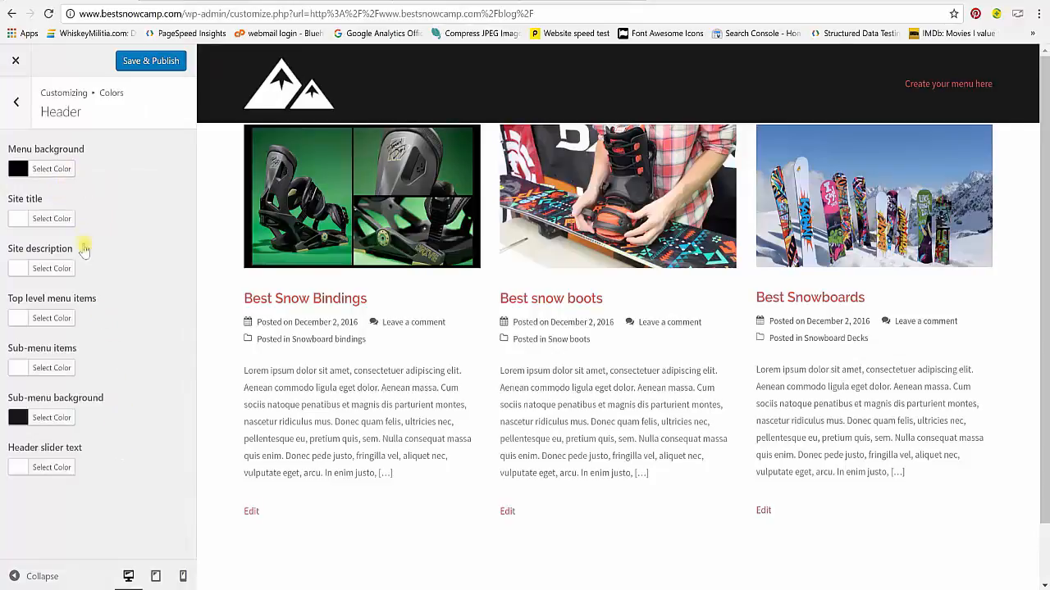
pyautogui.click(33, 169)
pyautogui.click(82, 240)
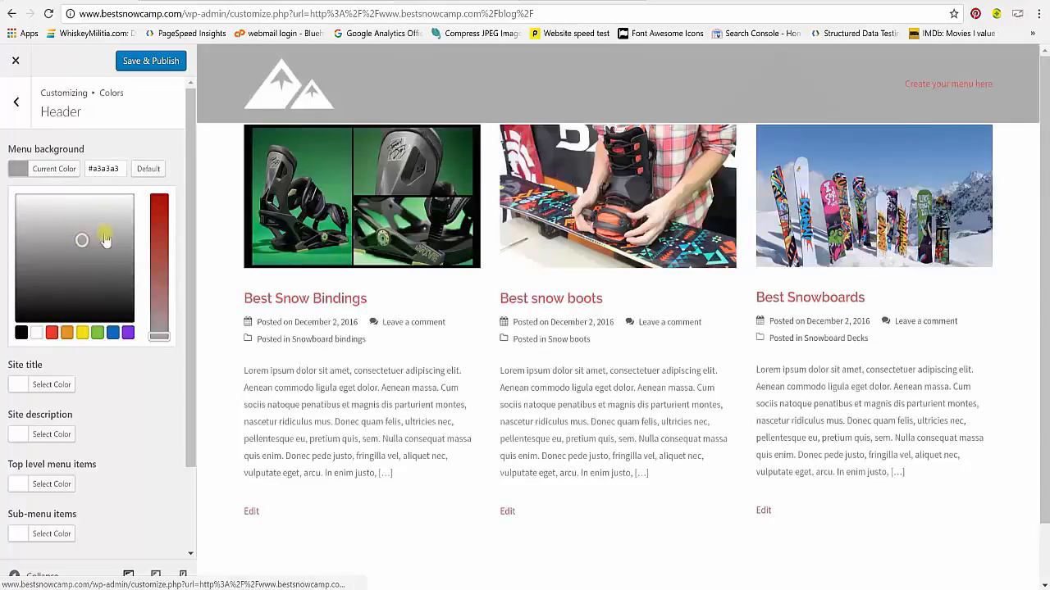
pyautogui.click(106, 213)
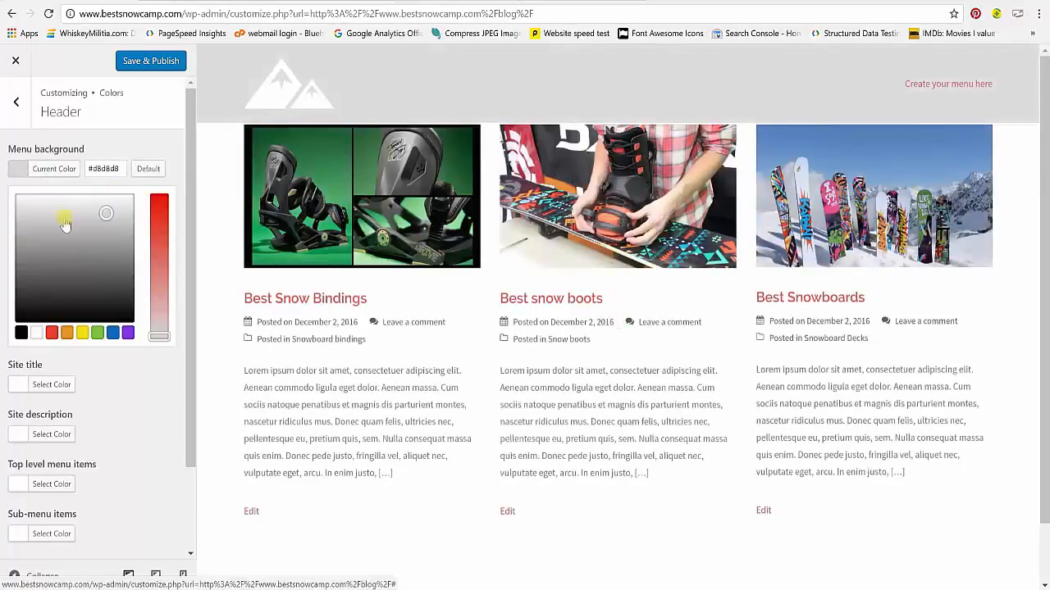
pyautogui.moveTo(49, 215); pyautogui.dragTo(14, 208)
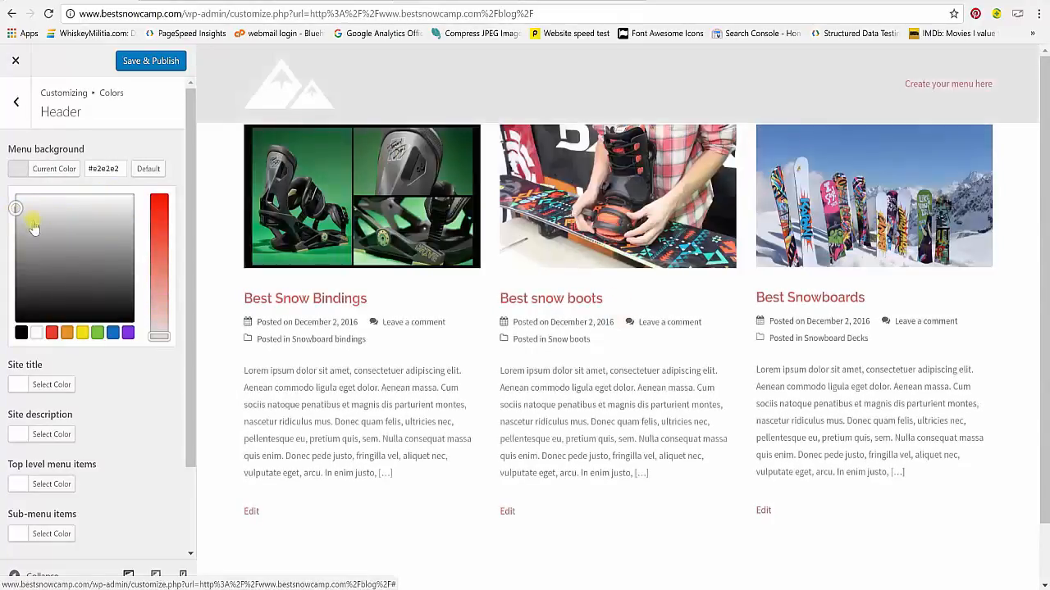
pyautogui.moveTo(156, 287); pyautogui.dragTo(167, 188)
pyautogui.click(98, 211)
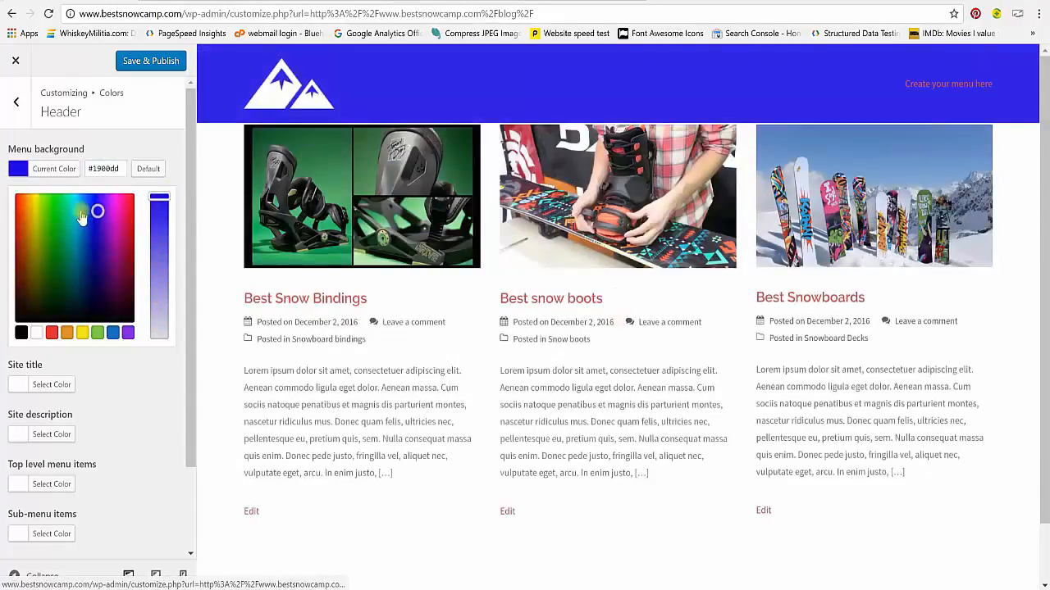
pyautogui.click(85, 203)
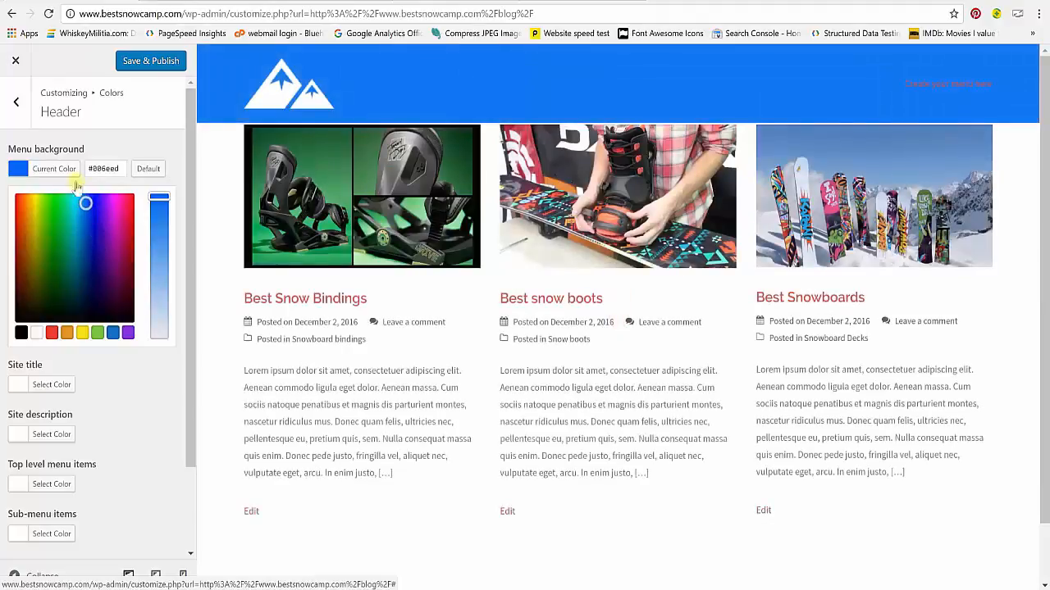
pyautogui.click(69, 173)
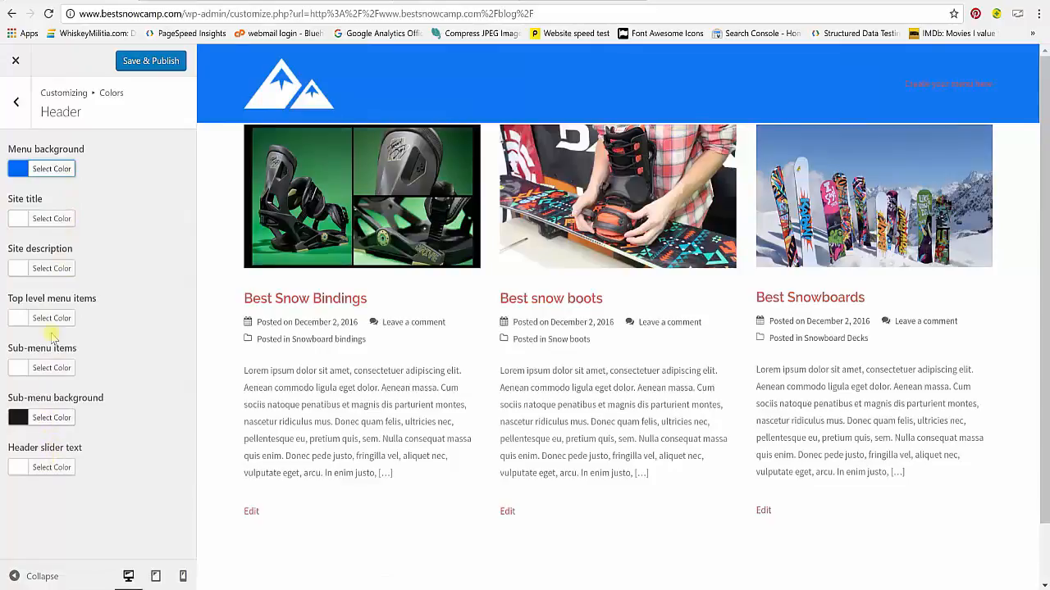
pyautogui.click(18, 104)
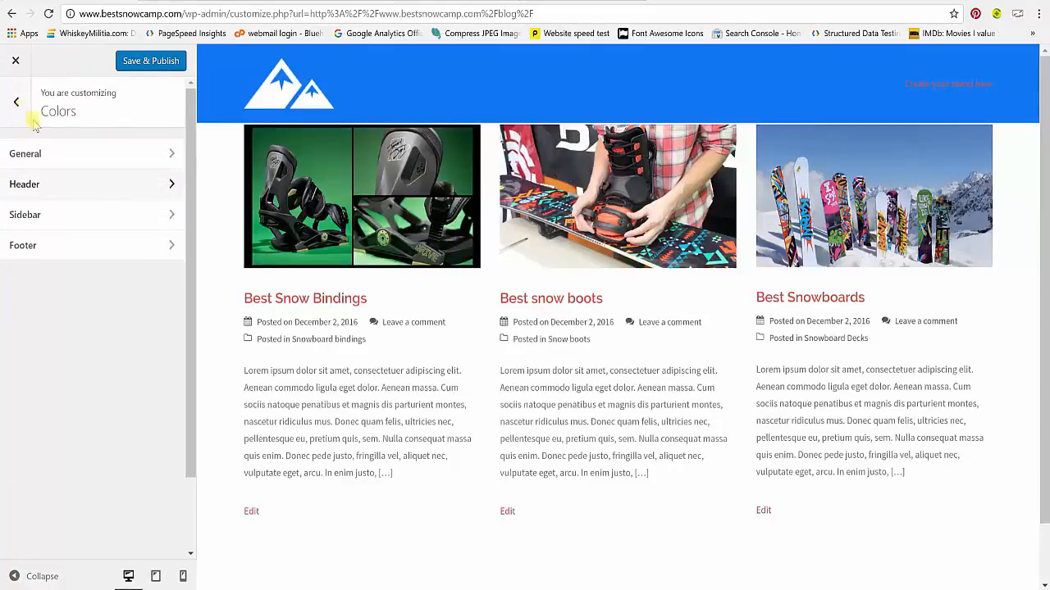
# Try grey #8c8c8c as the footer background, and restore its default color
pyautogui.click(65, 245)
pyautogui.scroll(-2, 360, 551)
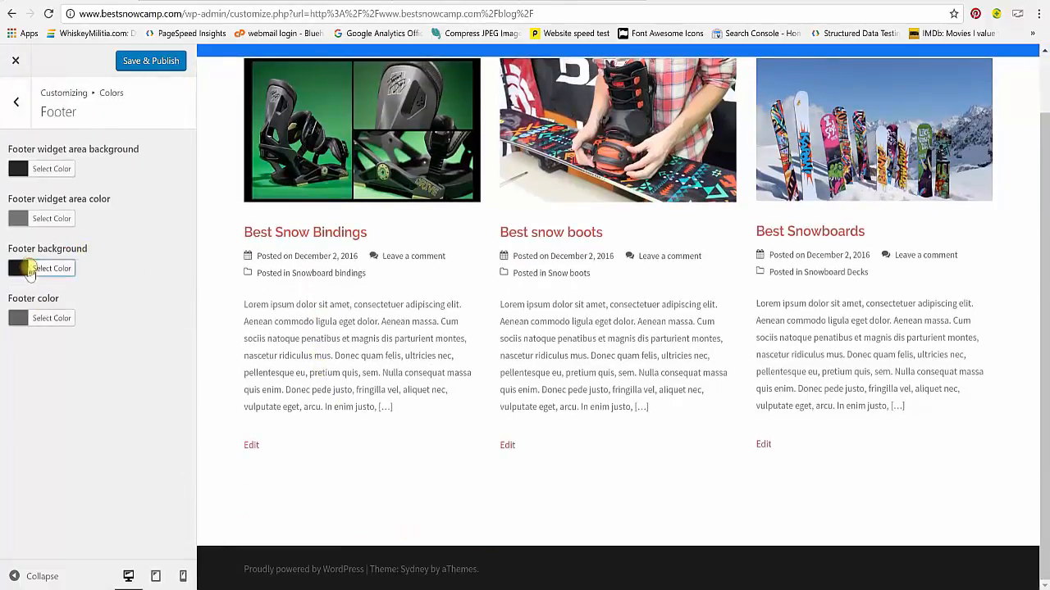
pyautogui.click(29, 273)
pyautogui.click(72, 351)
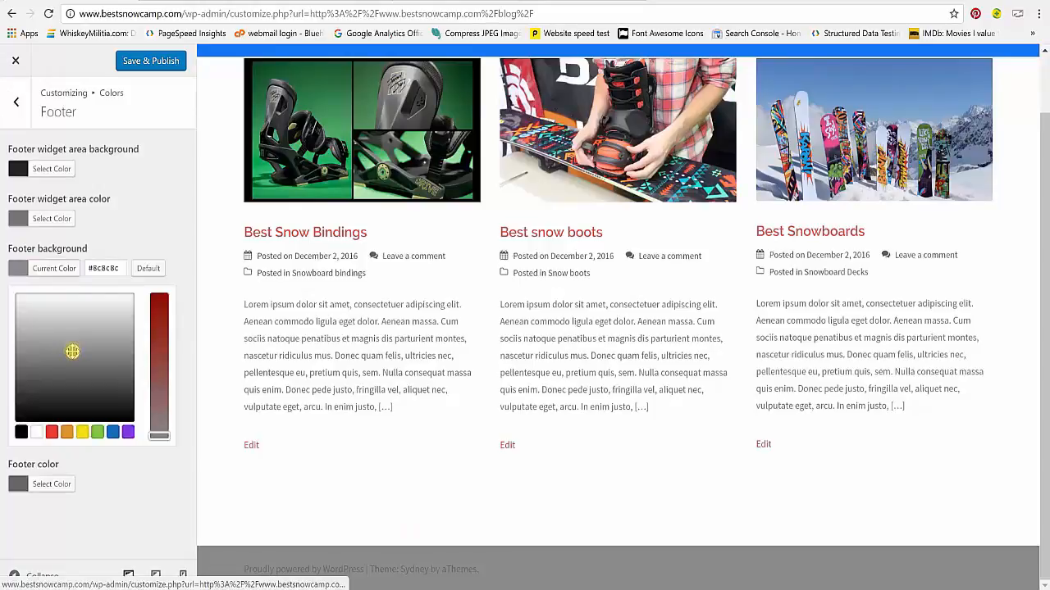
pyautogui.click(147, 271)
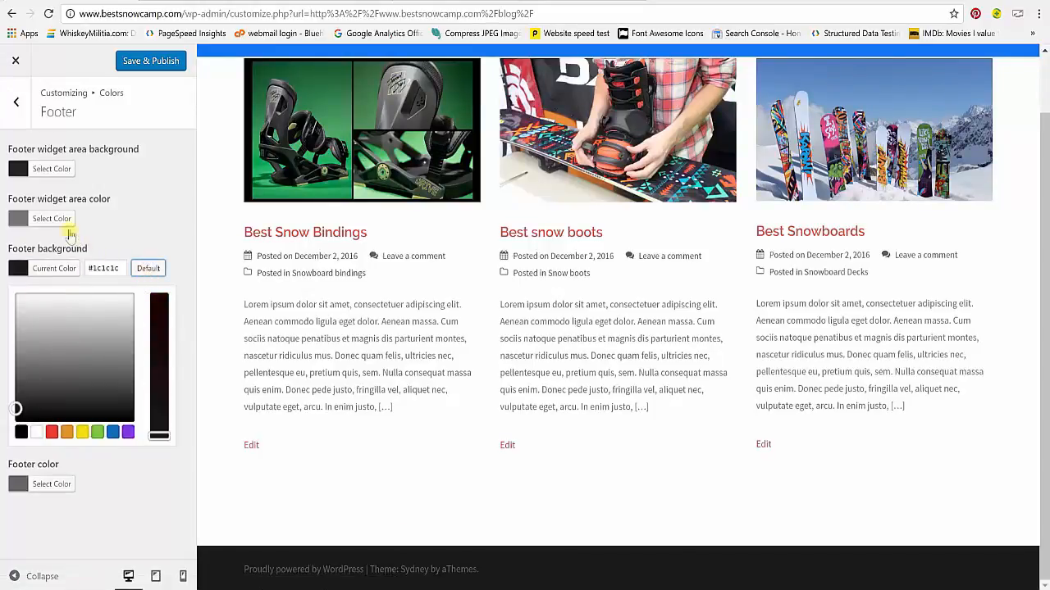
pyautogui.click(103, 221)
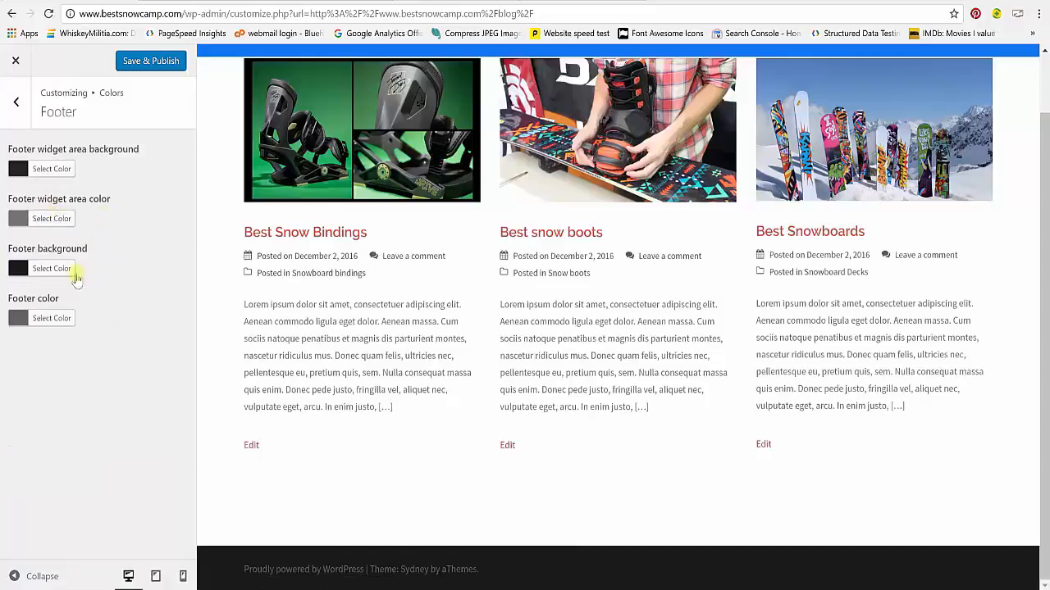
# Try near-white #fcfcfc as the footer color, and restore its default color
pyautogui.click(62, 318)
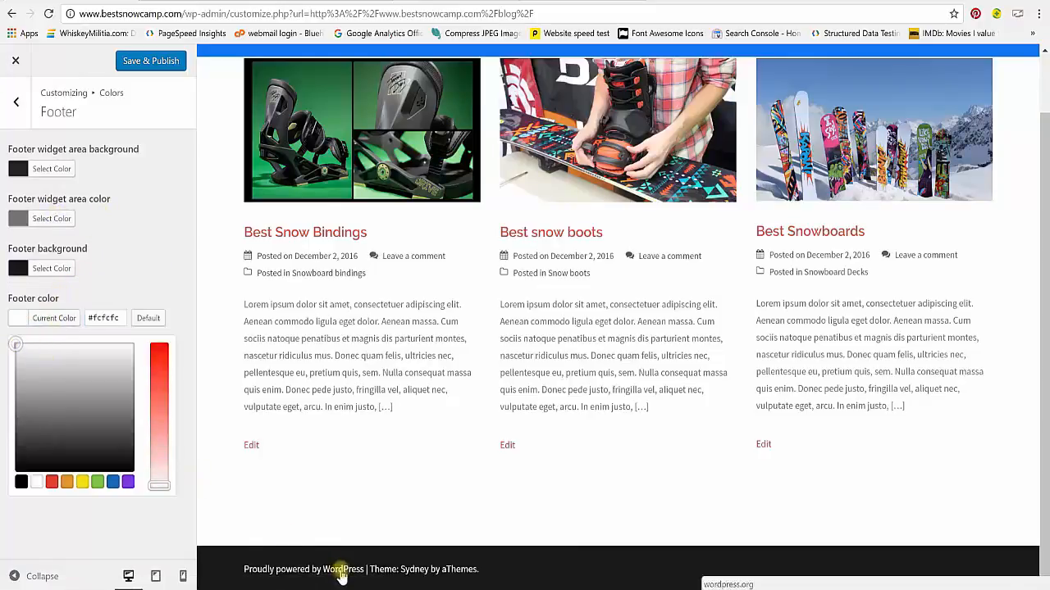
pyautogui.click(146, 318)
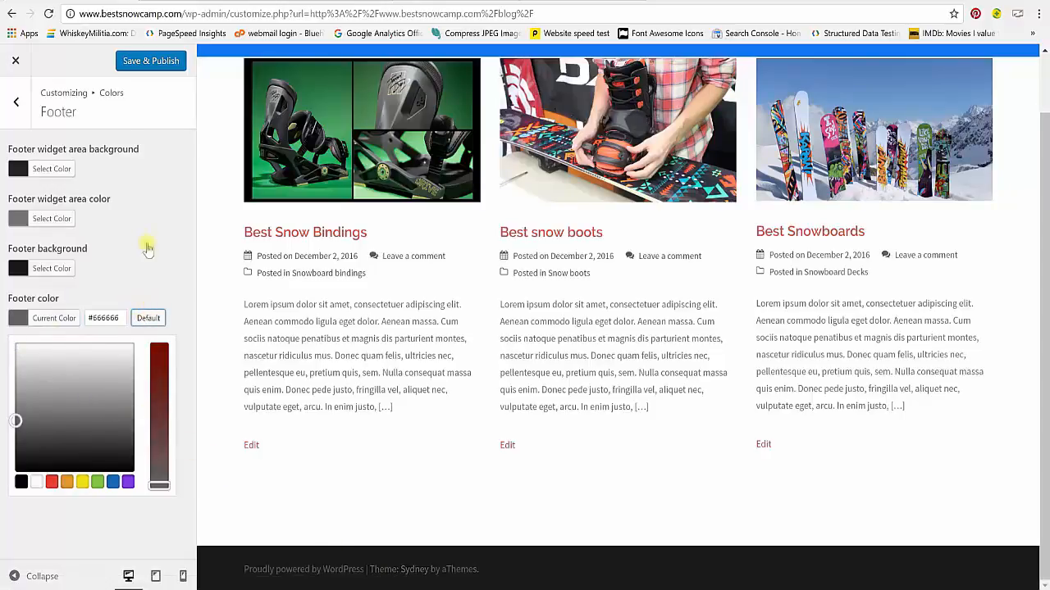
# Save and publish the color changes, and return to the main list of customizer sections
pyautogui.click(17, 102)
pyautogui.click(152, 62)
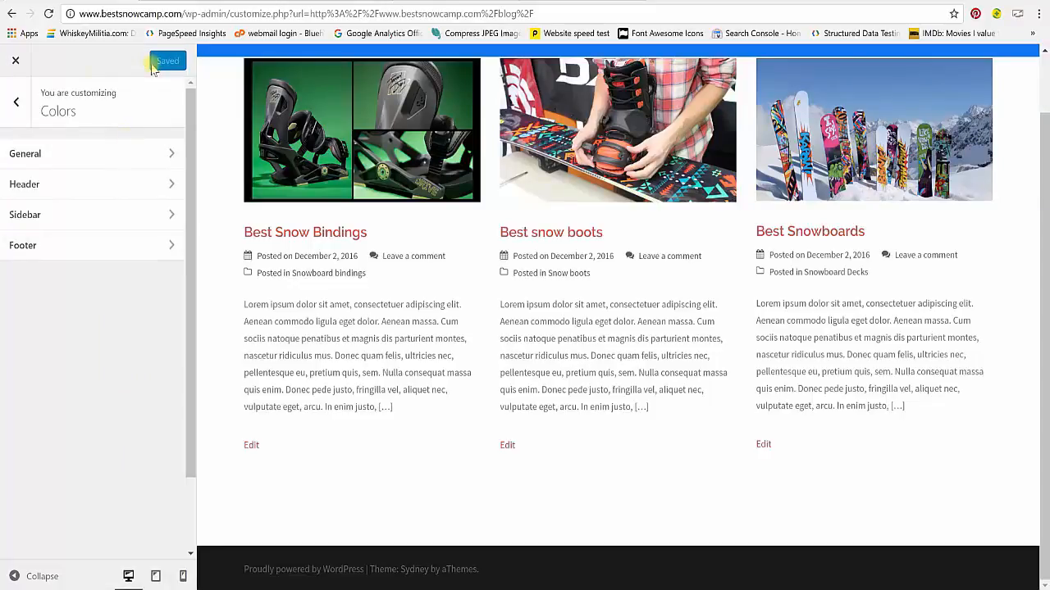
pyautogui.click(20, 101)
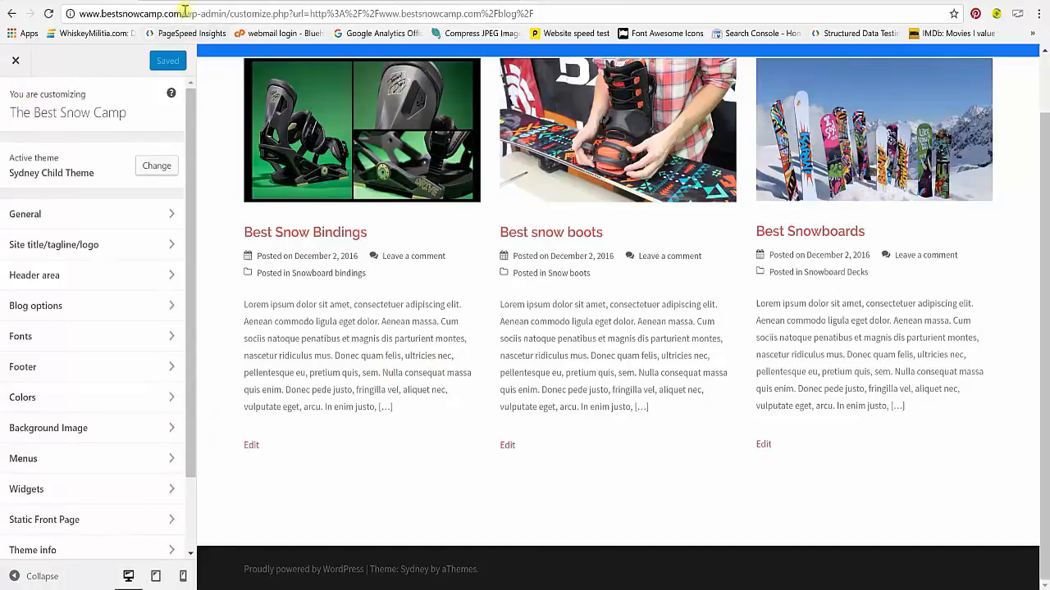
pyautogui.moveTo(185, 12); pyautogui.dragTo(523, 13)
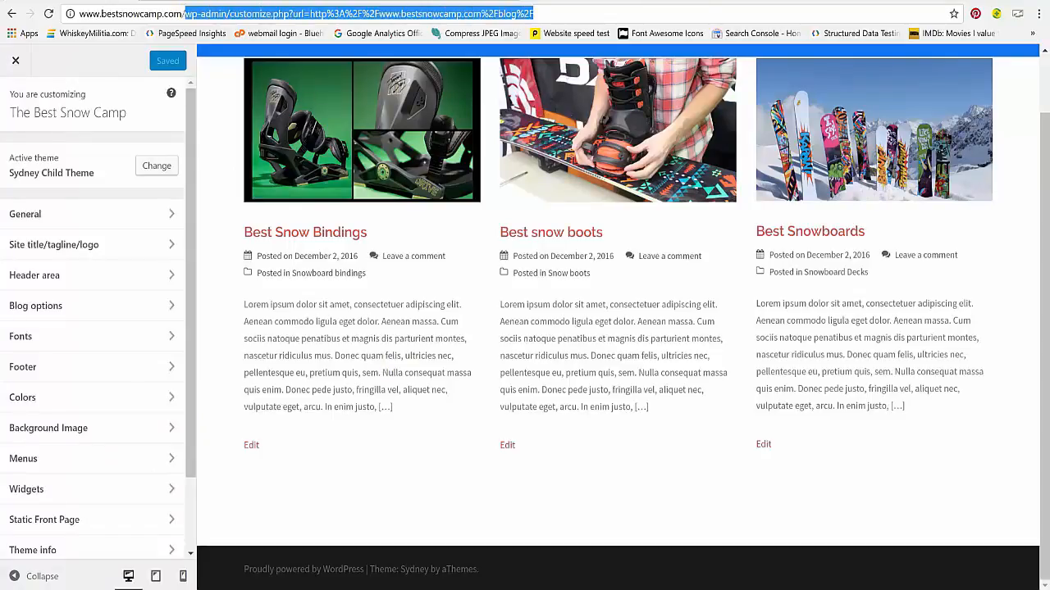
pyautogui.press('BackSpace')
pyautogui.press('Return')
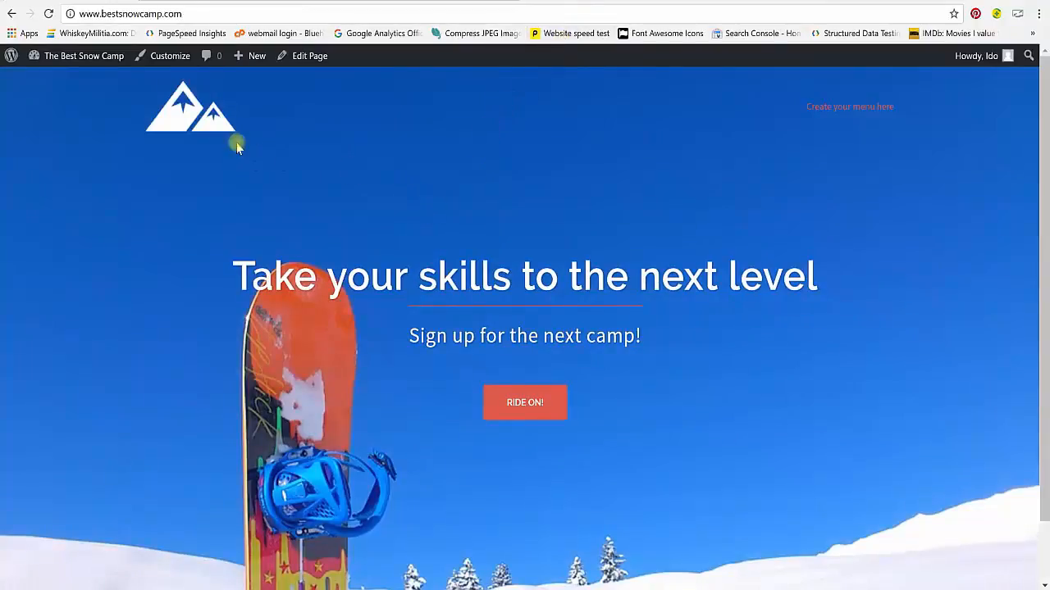
pyautogui.click(176, 66)
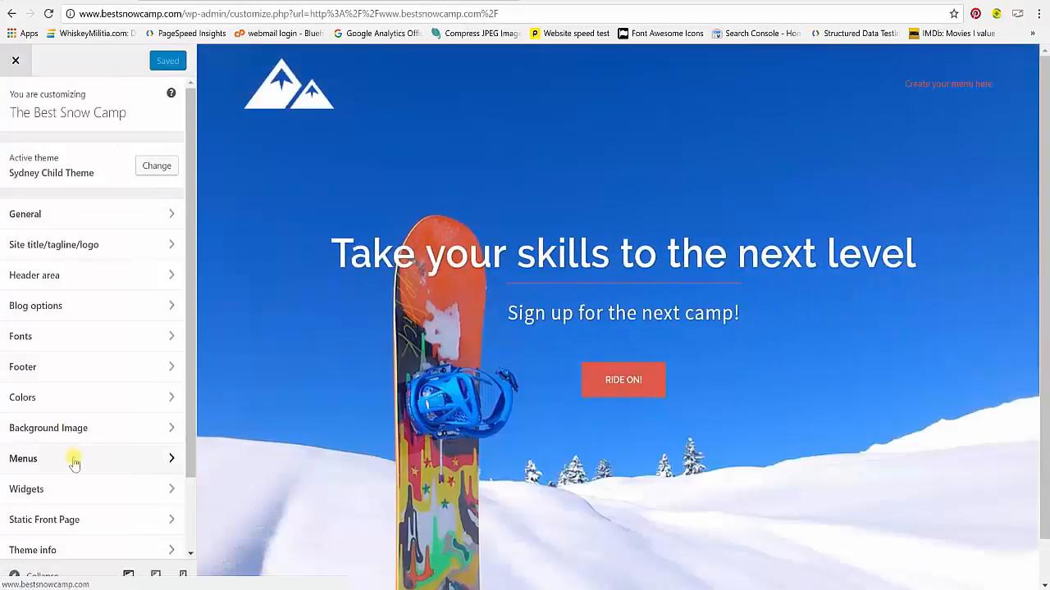
# Create a new menu named "Top Menu" and assign it to the Primary Menu location
pyautogui.click(74, 461)
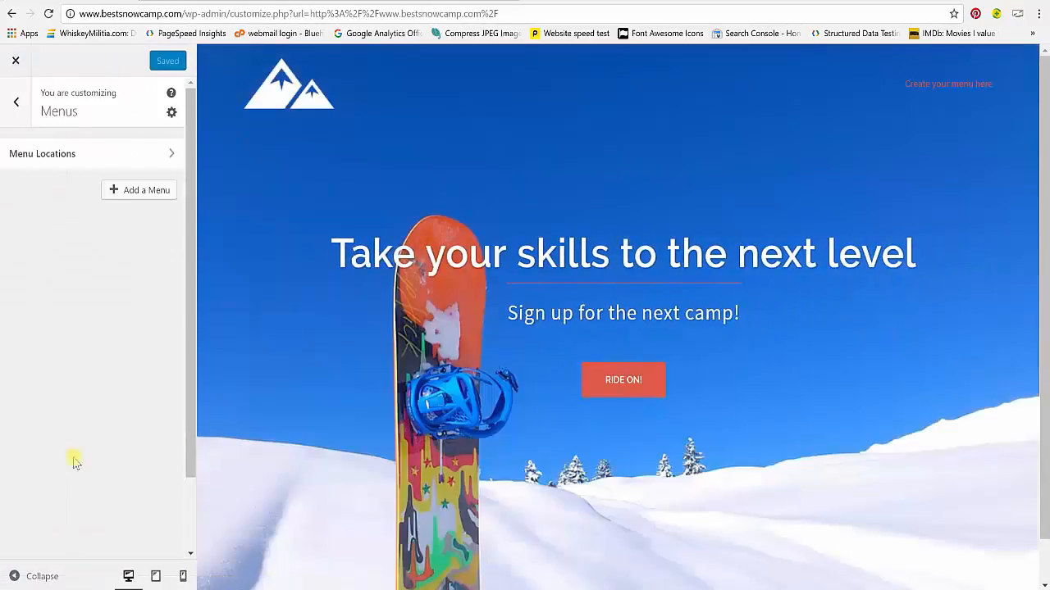
pyautogui.click(144, 192)
pyautogui.click(125, 144)
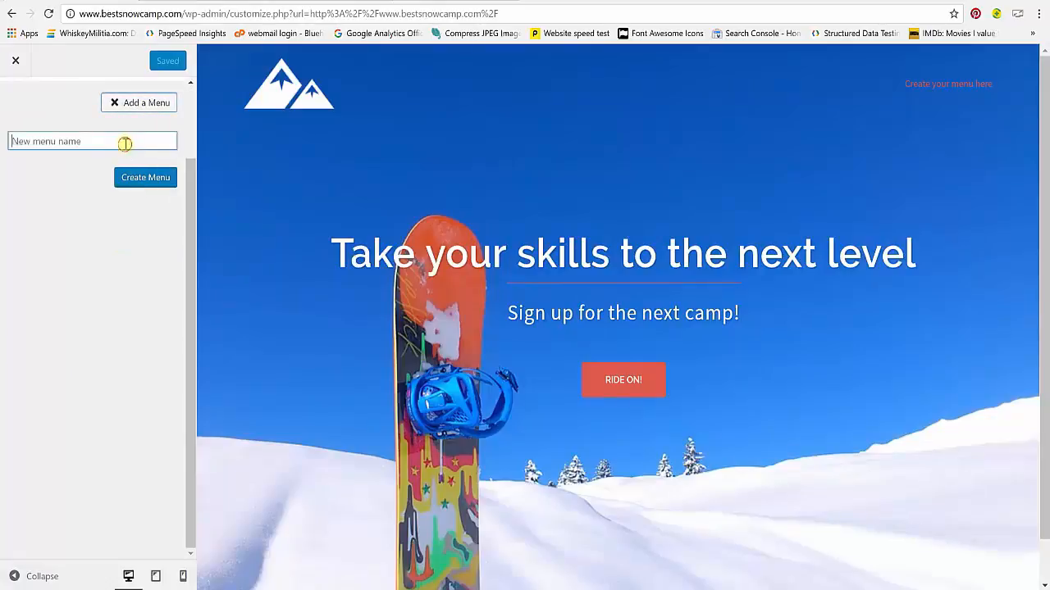
pyautogui.press('capslock')
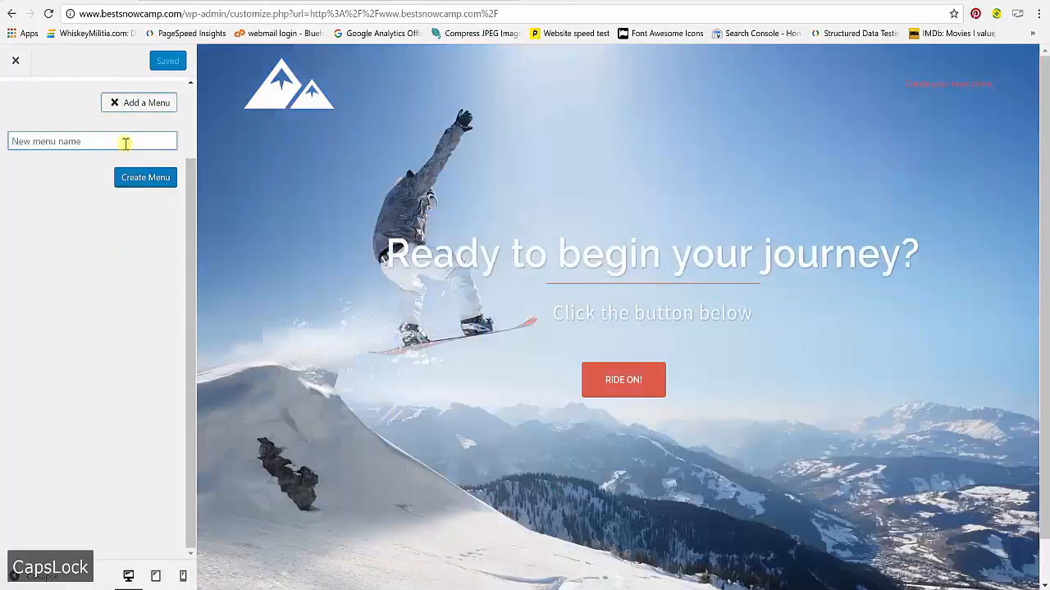
pyautogui.write('T')
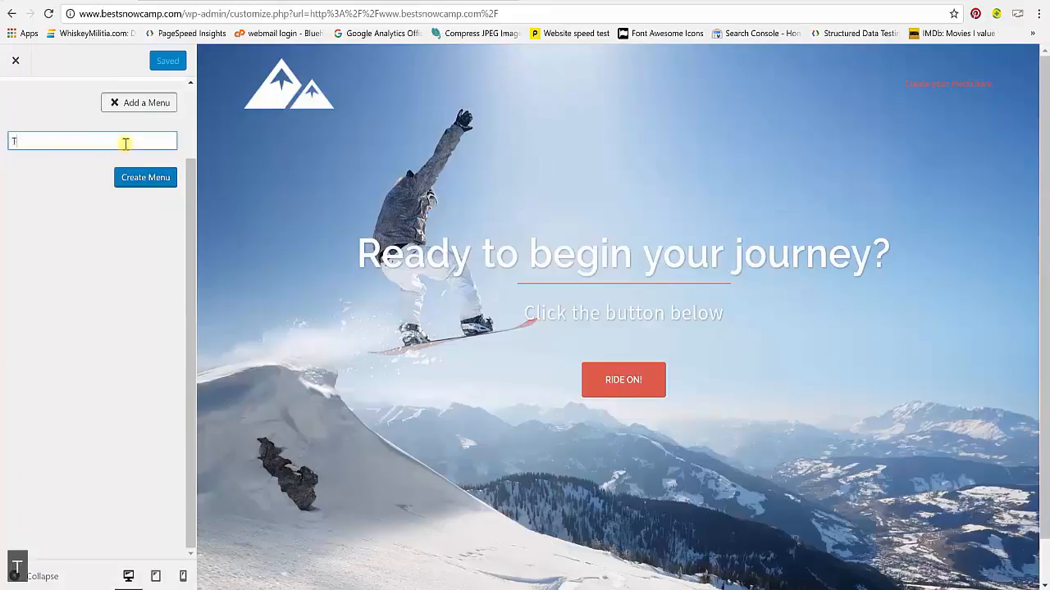
pyautogui.write('op M')
pyautogui.press('capslock')
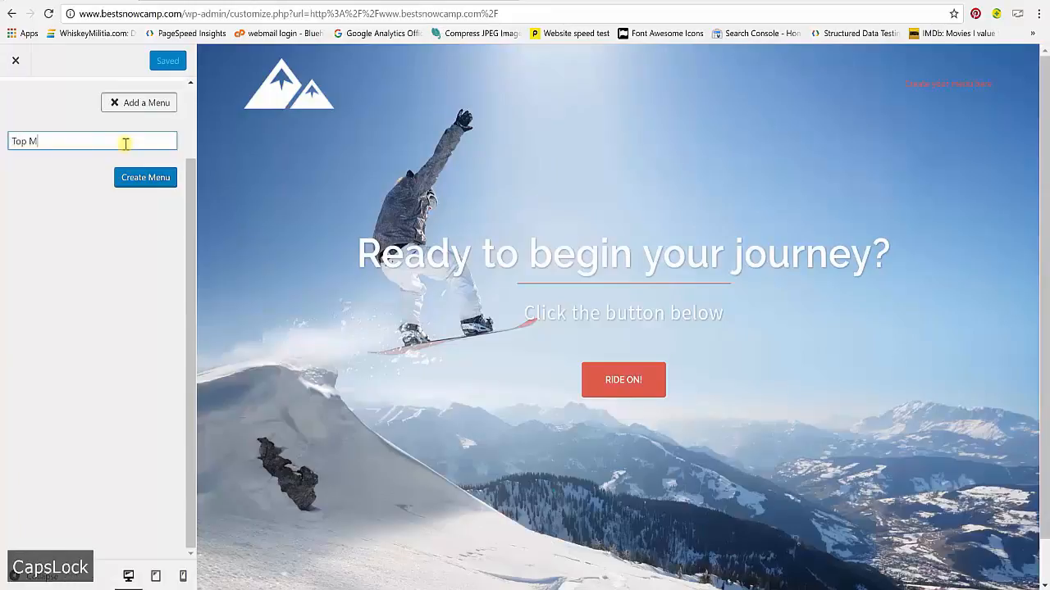
pyautogui.write('enu')
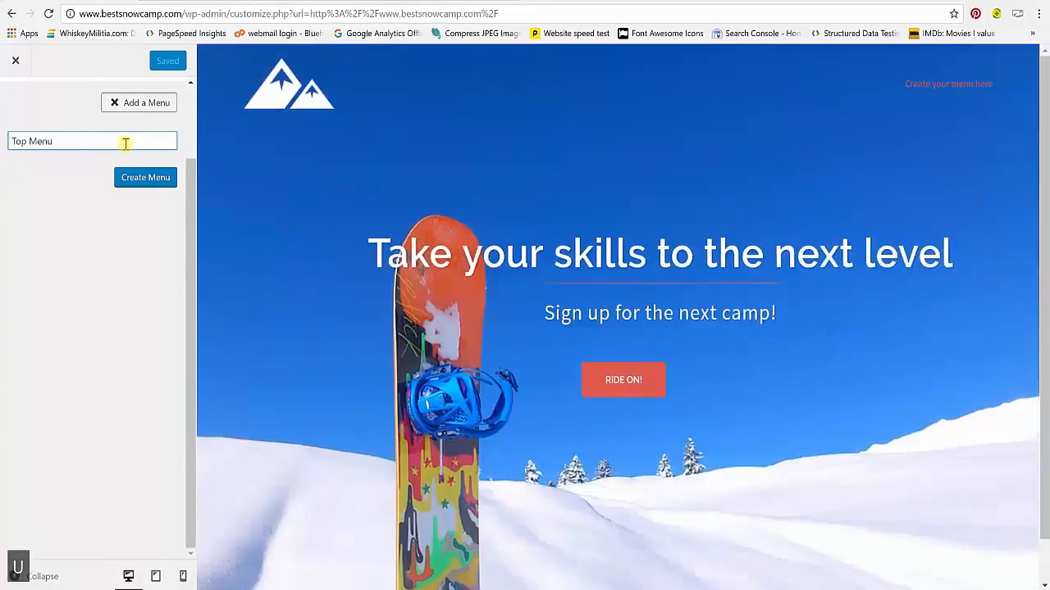
pyautogui.click(134, 179)
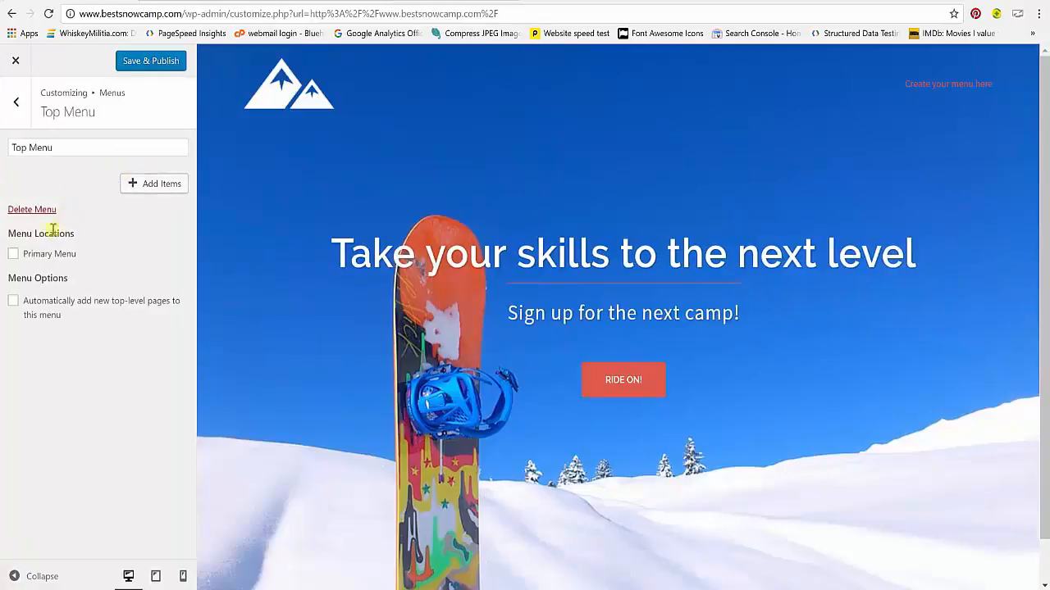
pyautogui.click(14, 254)
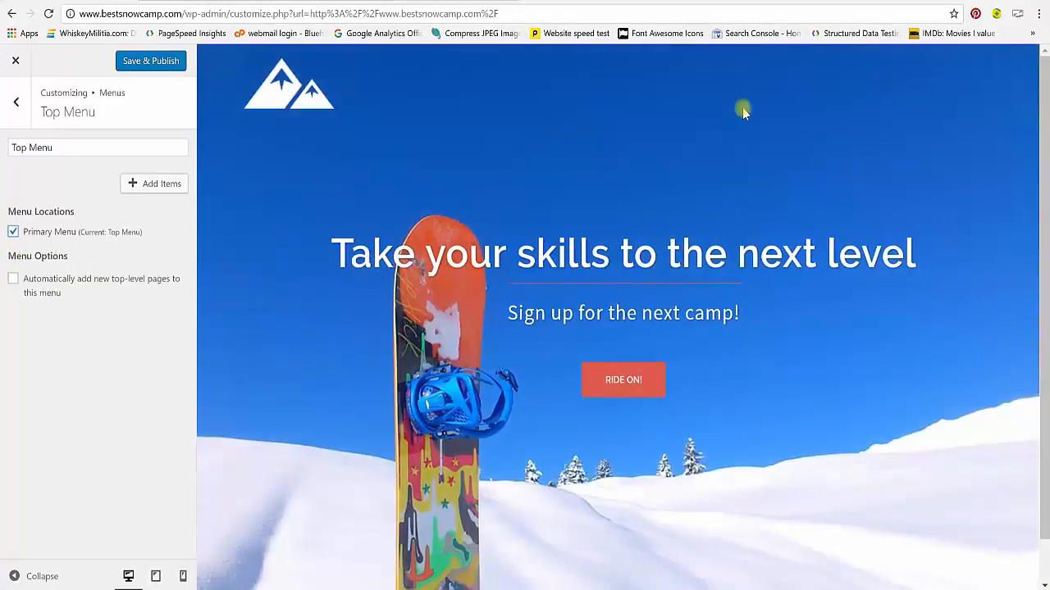
# Add the Home custom link and the Blog, Contact Us and About Us pages to the Top Menu
pyautogui.click(168, 190)
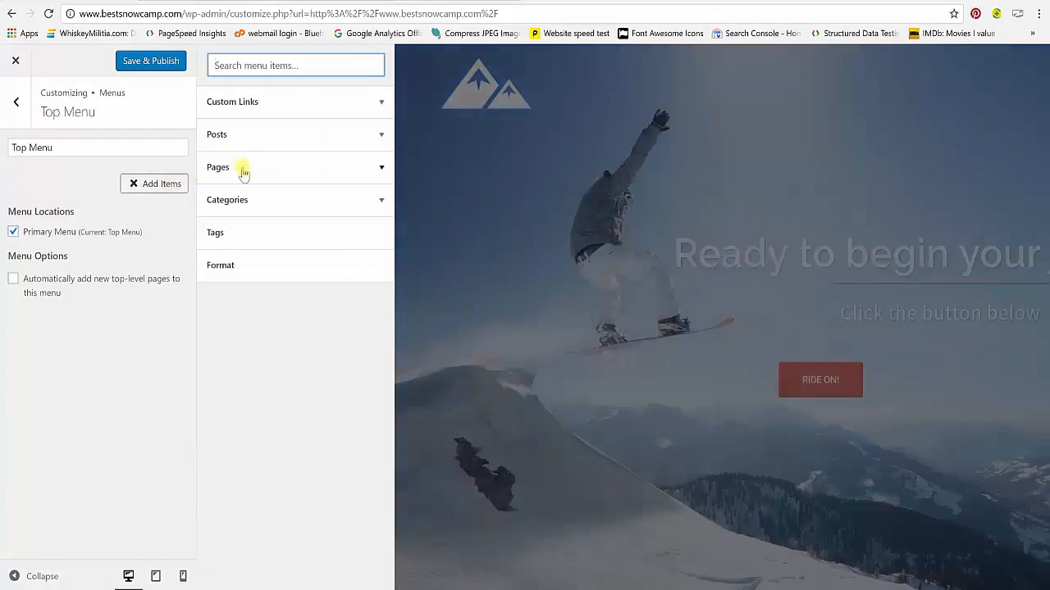
pyautogui.click(240, 169)
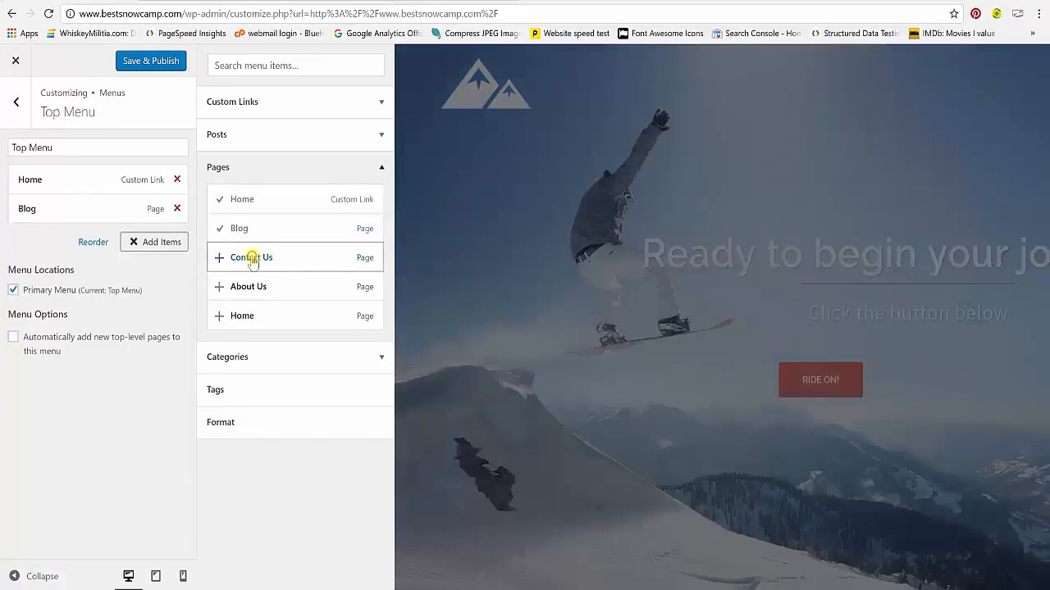
pyautogui.click(252, 259)
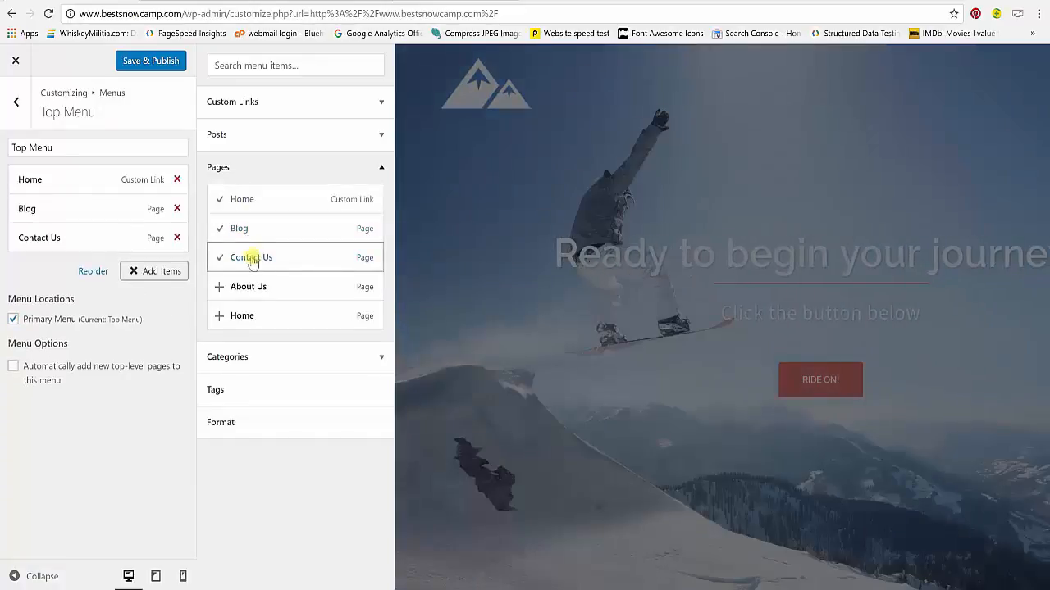
pyautogui.click(251, 288)
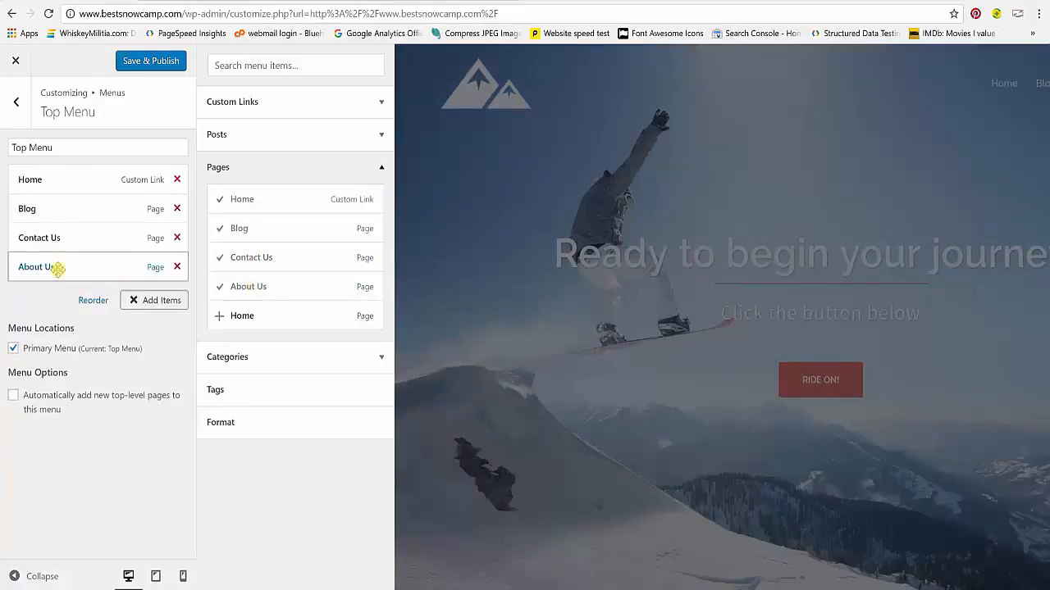
# Reorder the Top Menu items to Home, About Us, Contact Us, Blog, and save and publish the menu
pyautogui.moveTo(47, 216); pyautogui.dragTo(48, 275)
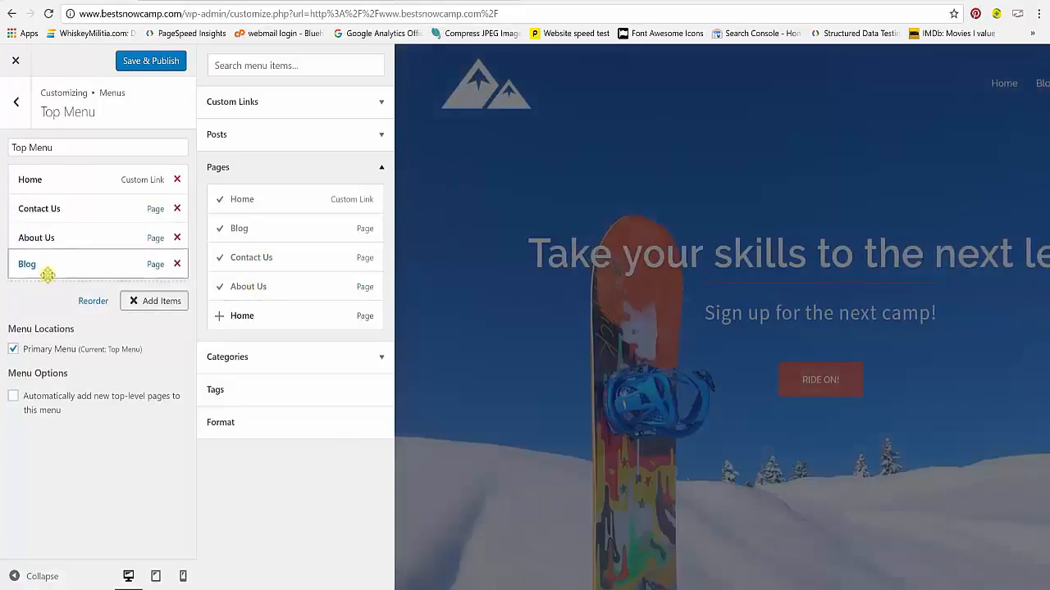
pyautogui.moveTo(41, 238); pyautogui.dragTo(42, 209)
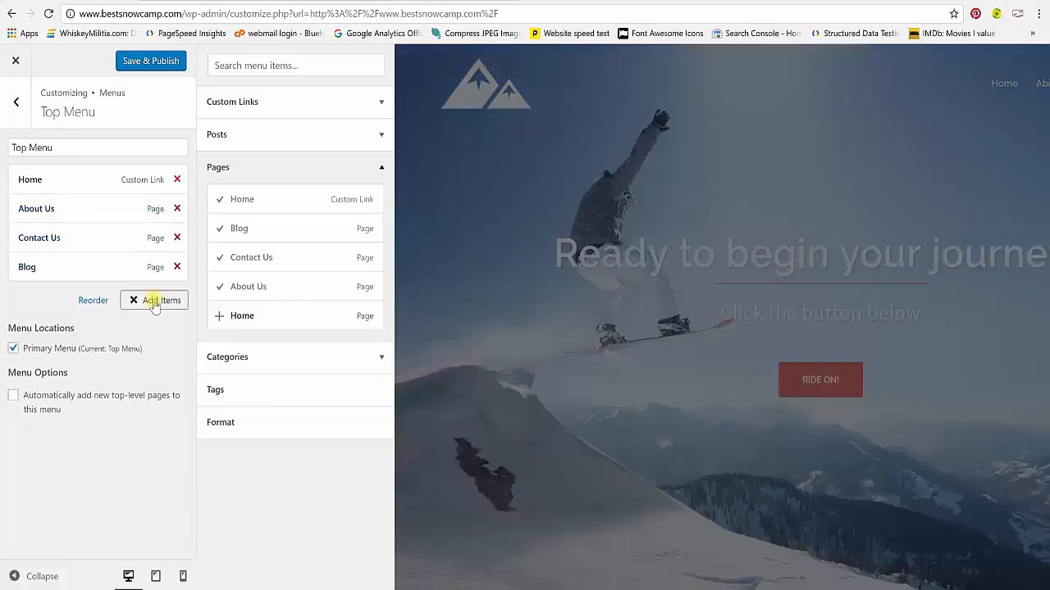
pyautogui.click(153, 301)
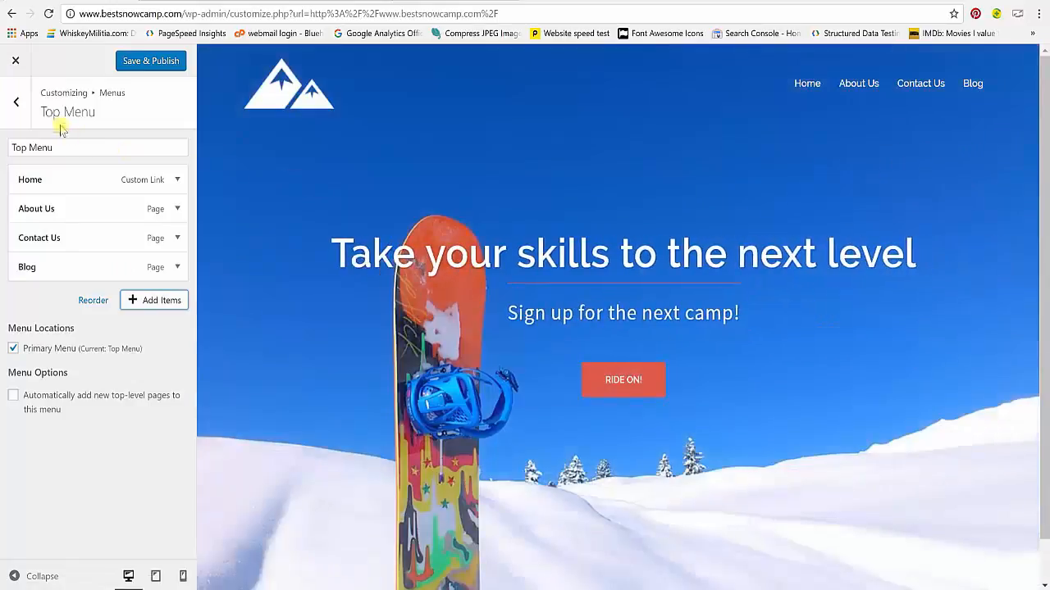
pyautogui.click(18, 104)
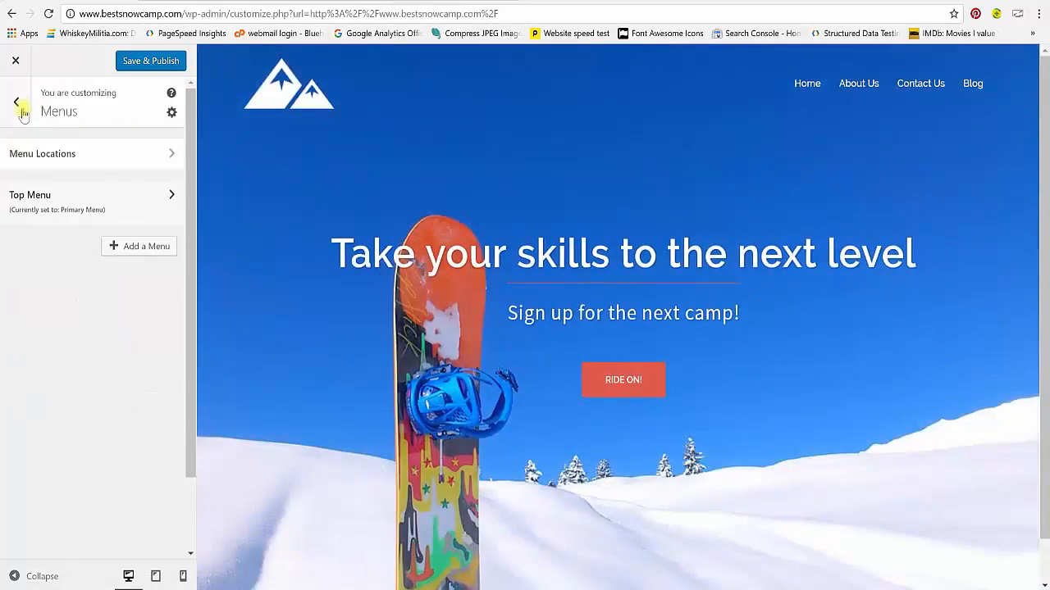
pyautogui.click(19, 105)
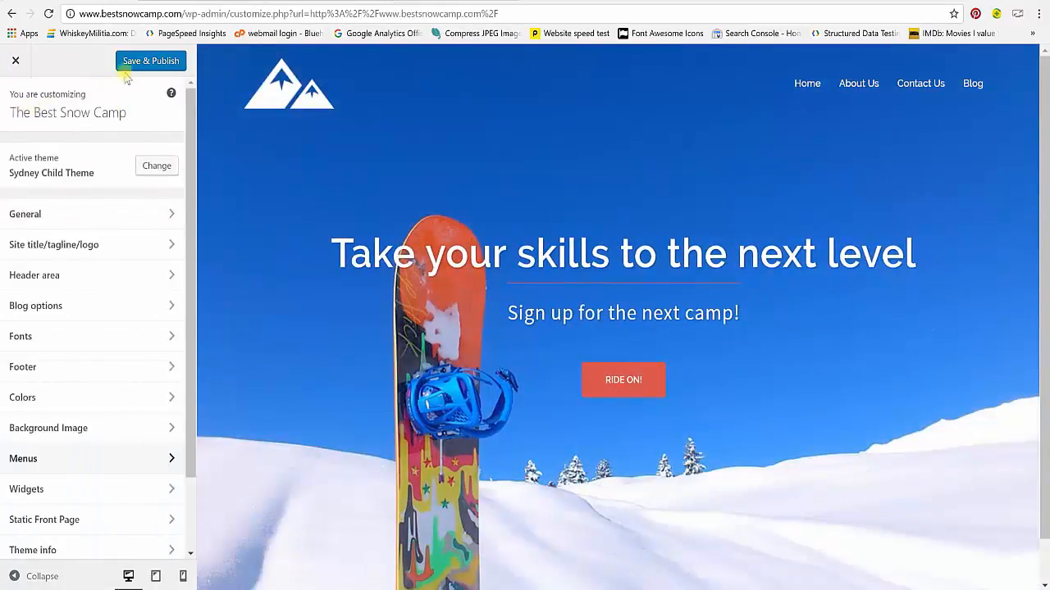
pyautogui.click(131, 69)
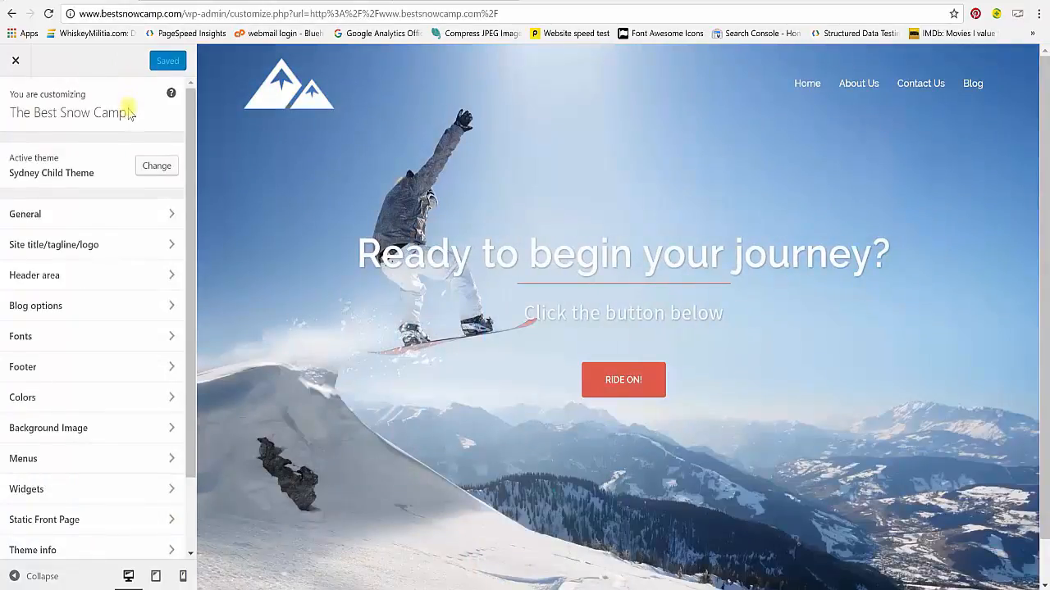
# Open the customizer's Custom CSS section, and copy the full Step 14 CSS code from the wpfromscratch.com tutorial page
pyautogui.scroll(-1, 129, 115)
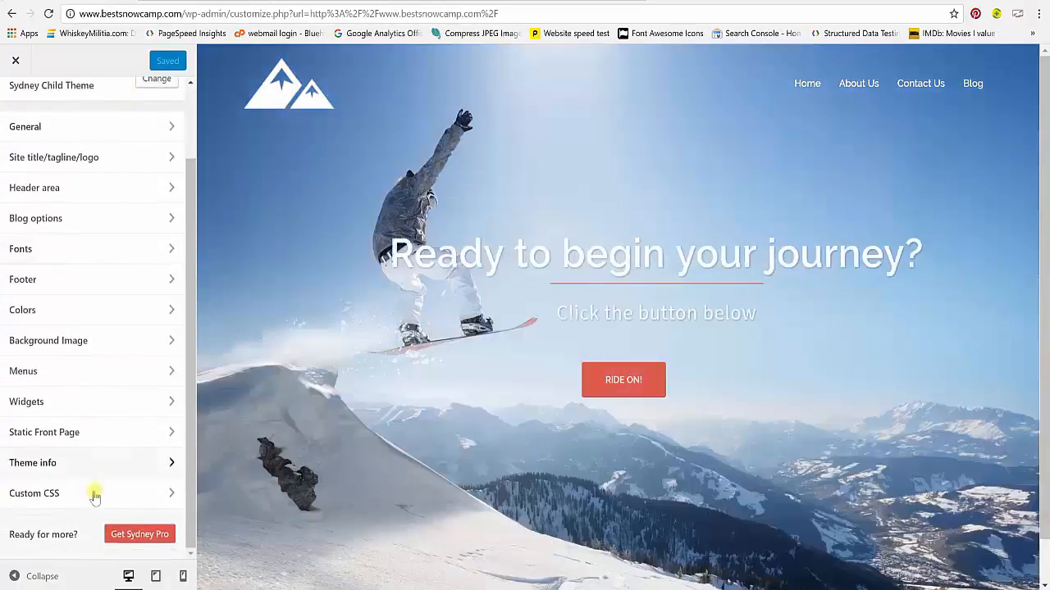
pyautogui.click(95, 496)
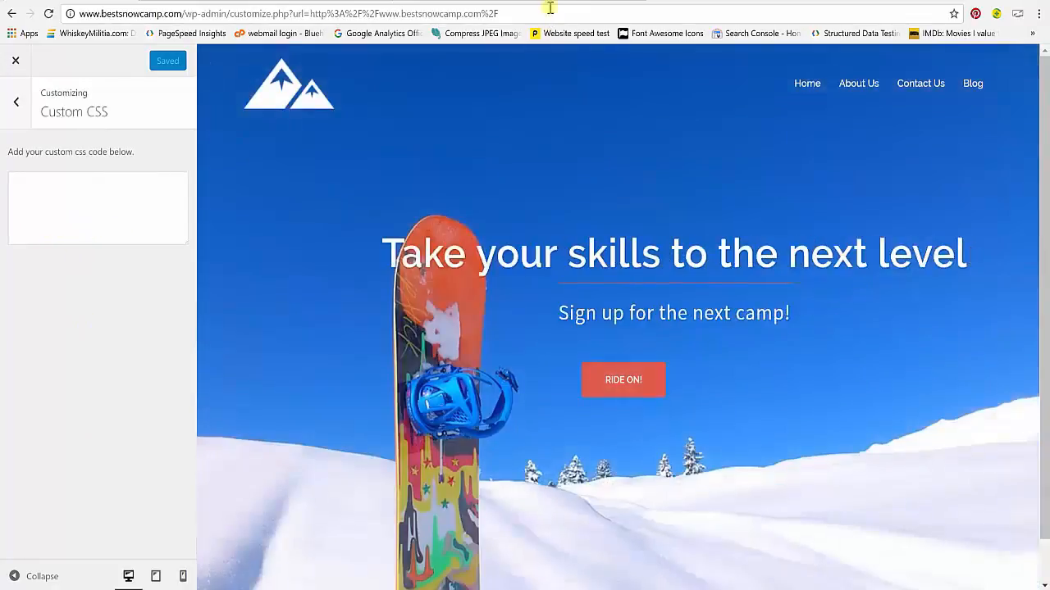
pyautogui.click(556, 2)
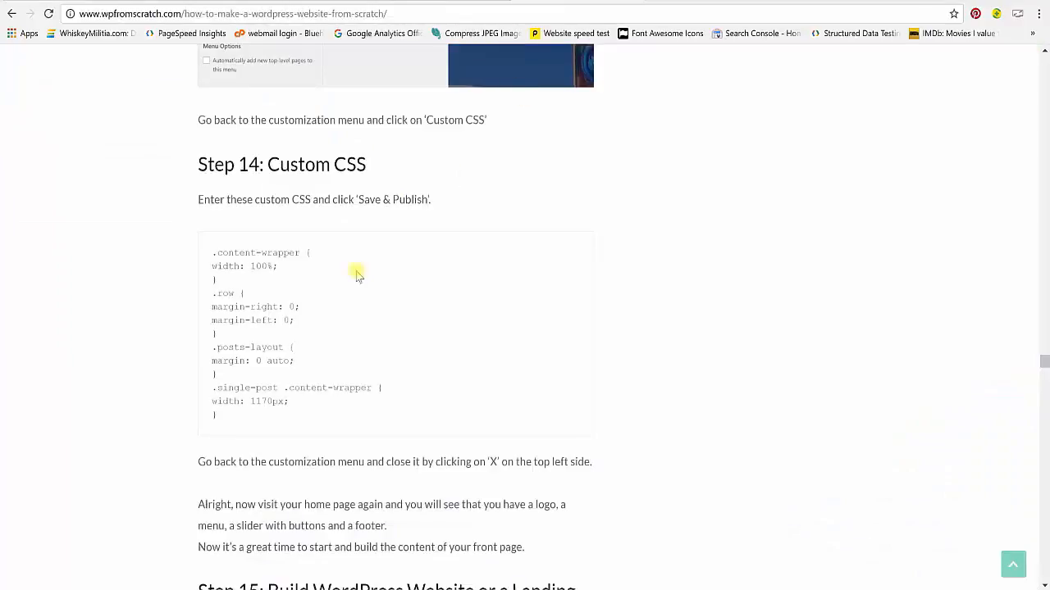
pyautogui.moveTo(246, 414); pyautogui.dragTo(208, 249)
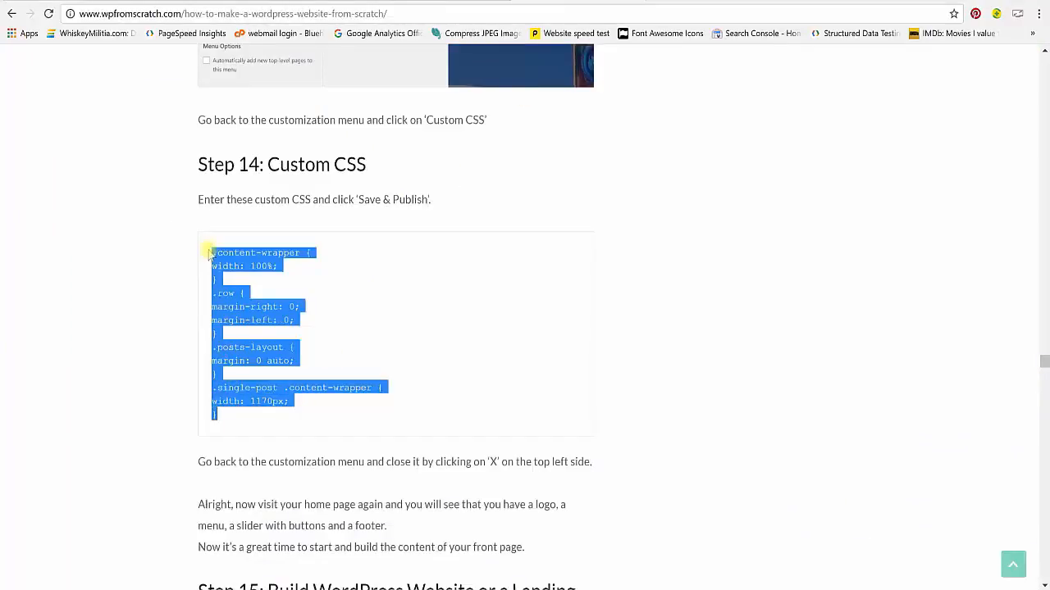
pyautogui.rightClick(225, 254)
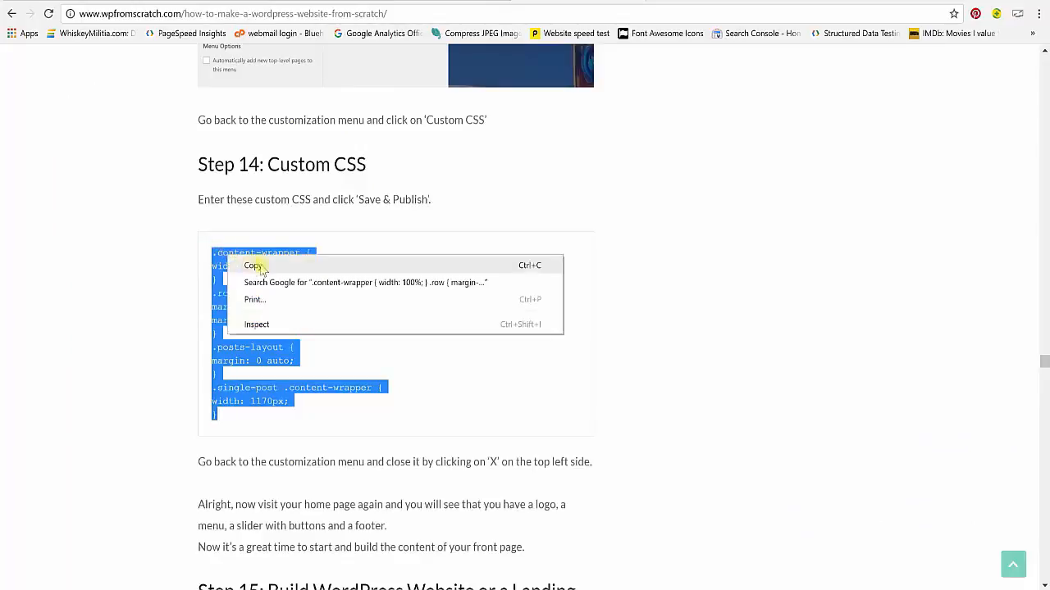
pyautogui.click(254, 266)
pyautogui.click(262, 266)
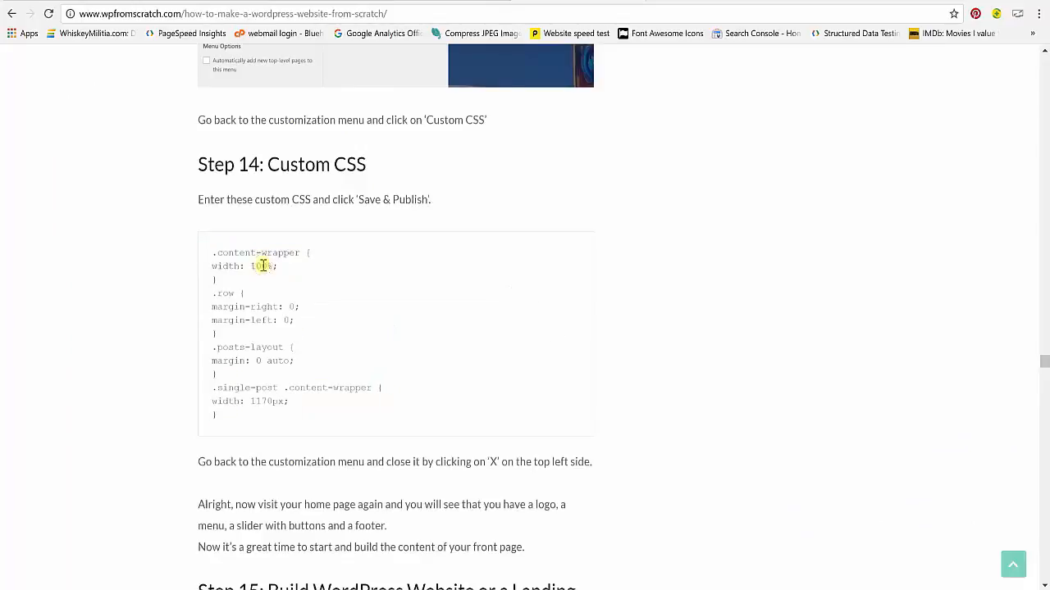
# Paste the copied CSS code into the customizer's Custom CSS box, and save and publish it
pyautogui.click(88, 1)
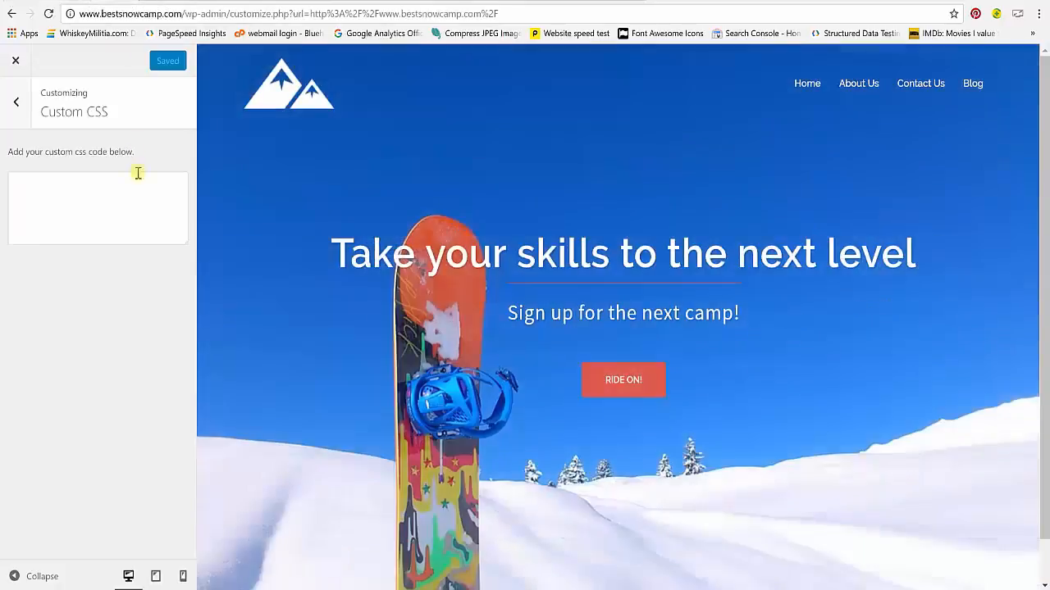
pyautogui.click(142, 204)
pyautogui.rightClick(124, 205)
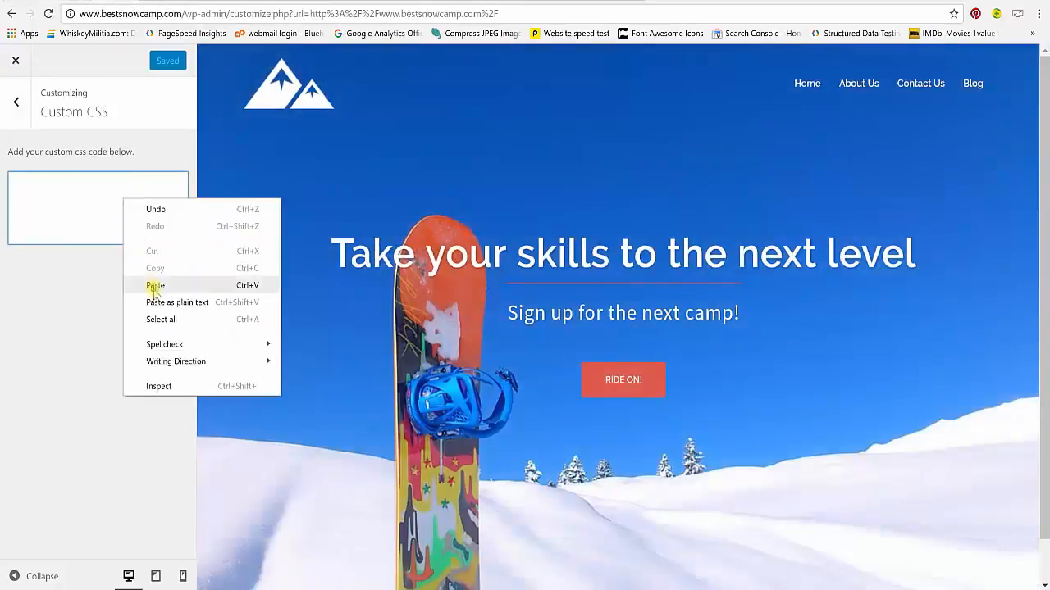
pyautogui.click(154, 287)
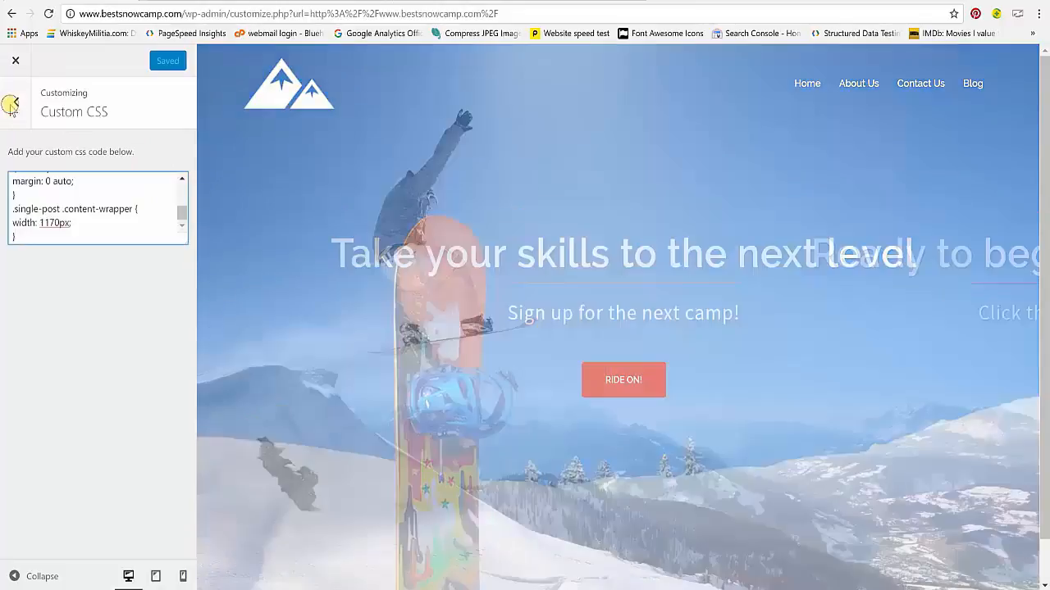
pyautogui.click(13, 104)
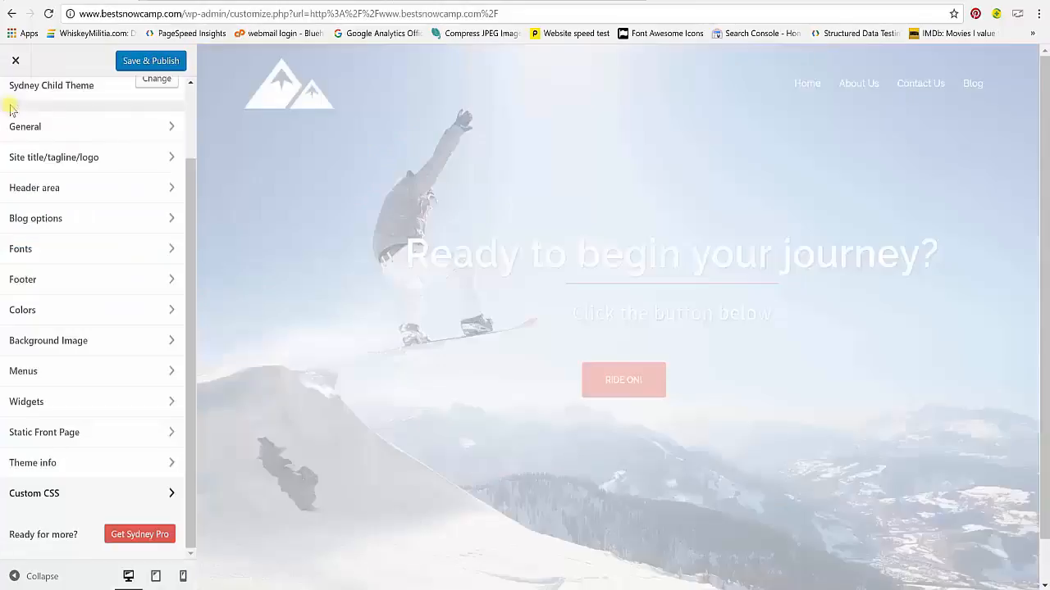
pyautogui.click(141, 62)
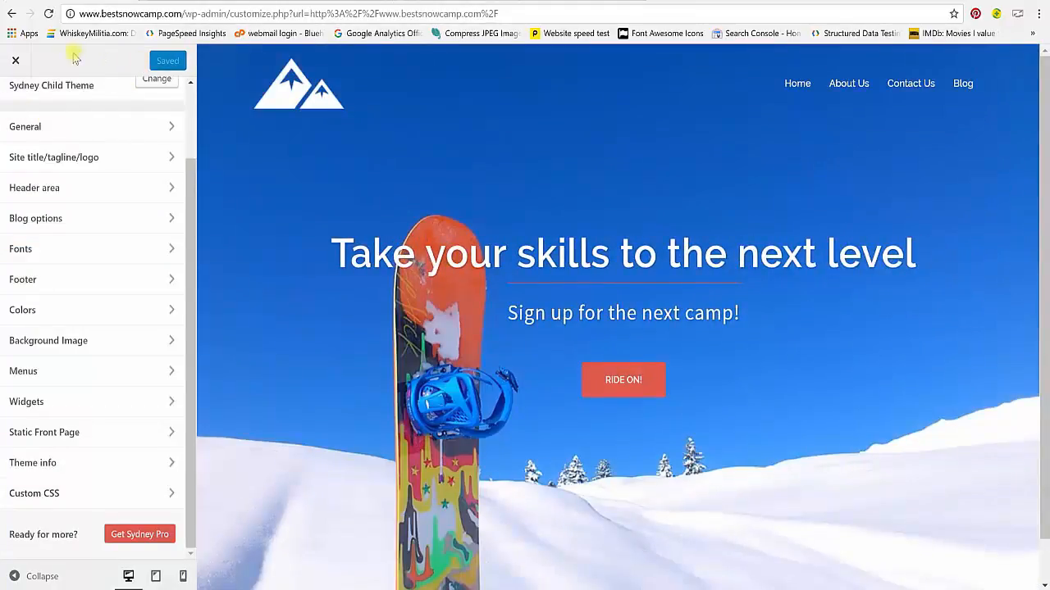
# Close the customizer and examine the home page's menu, slider and footer on the live site
pyautogui.click(17, 62)
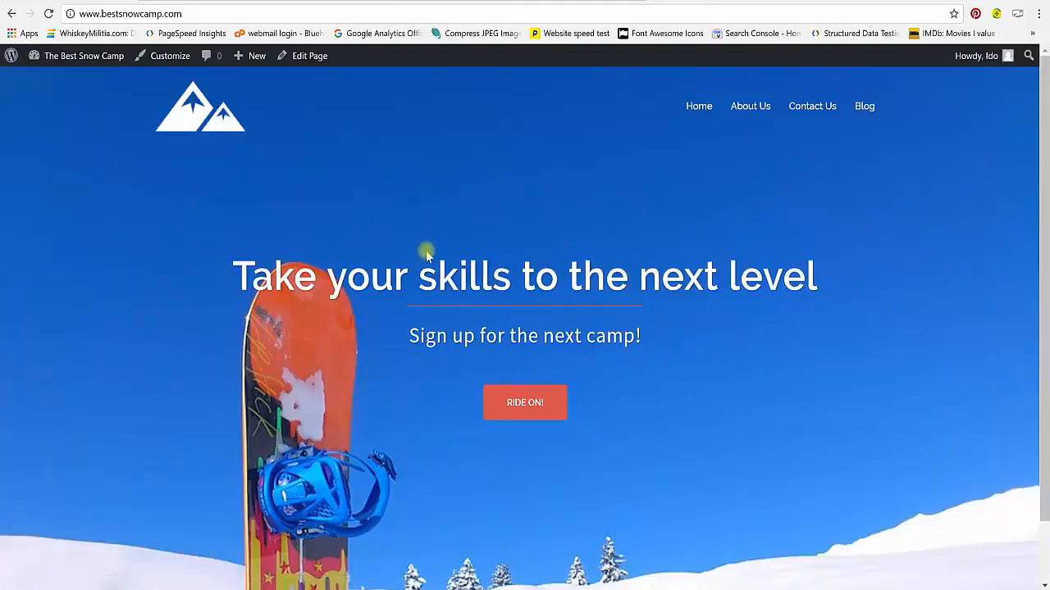
pyautogui.scroll(-2, 428, 256)
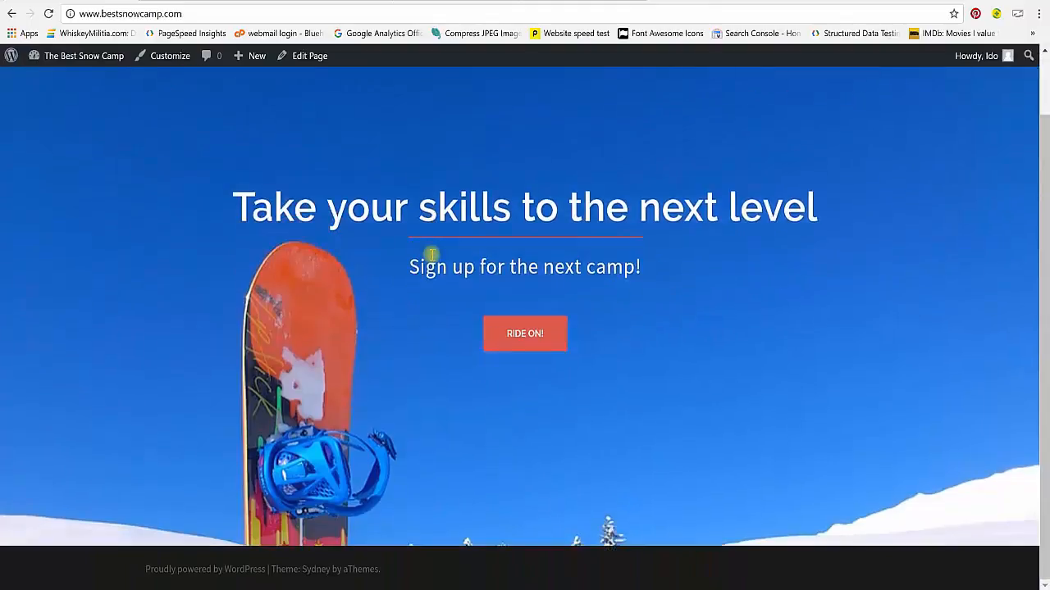
pyautogui.scroll(2, 430, 255)
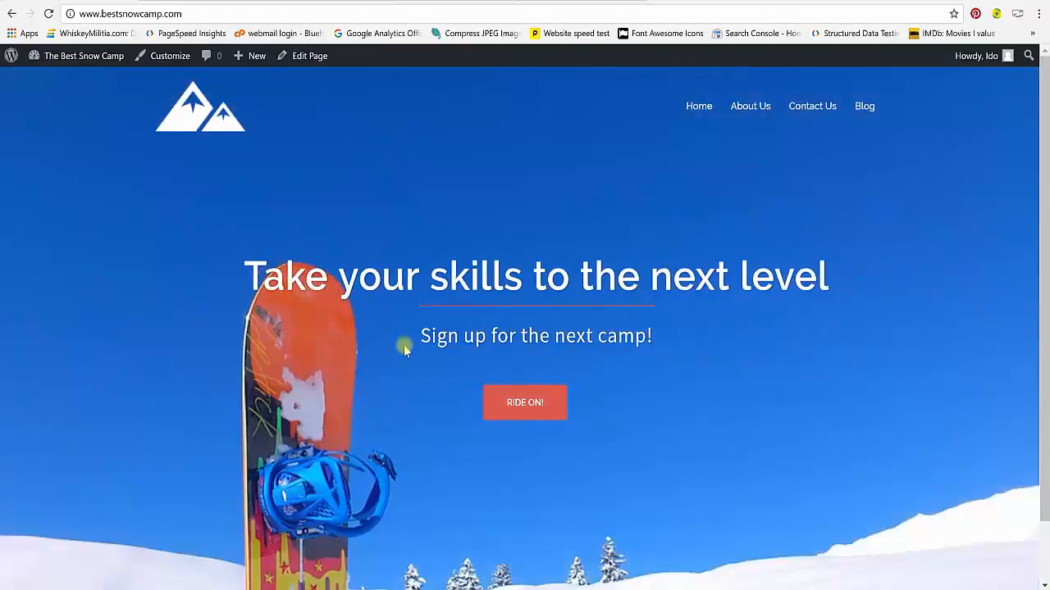
pyautogui.scroll(-1, 613, 402)
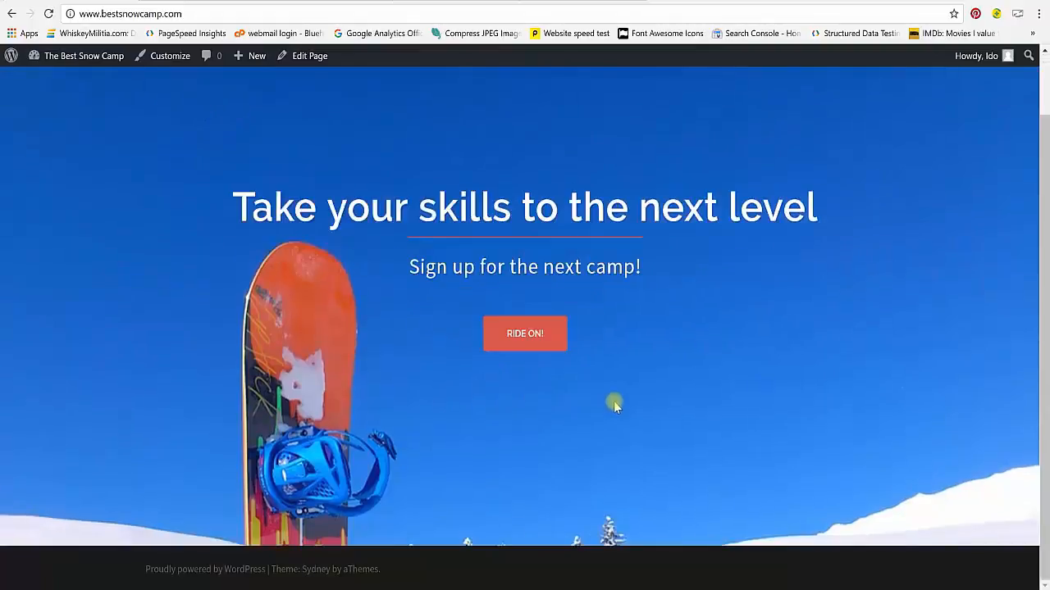